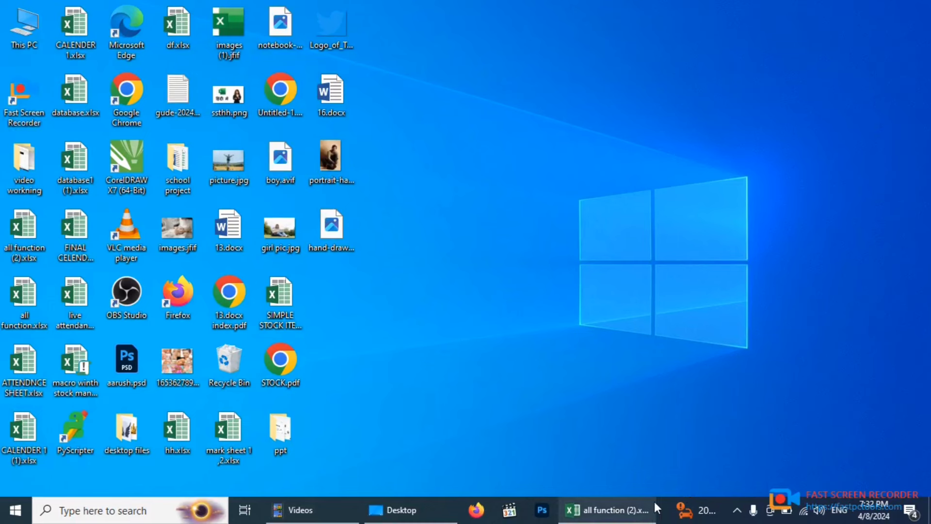
Restore the all function (2).xlsx window showing the Salary Sheet with names and basic salaries
{"action": "left_click", "coordinate": [606, 513]}
{"action": "left_click", "coordinate": [820, 304]}
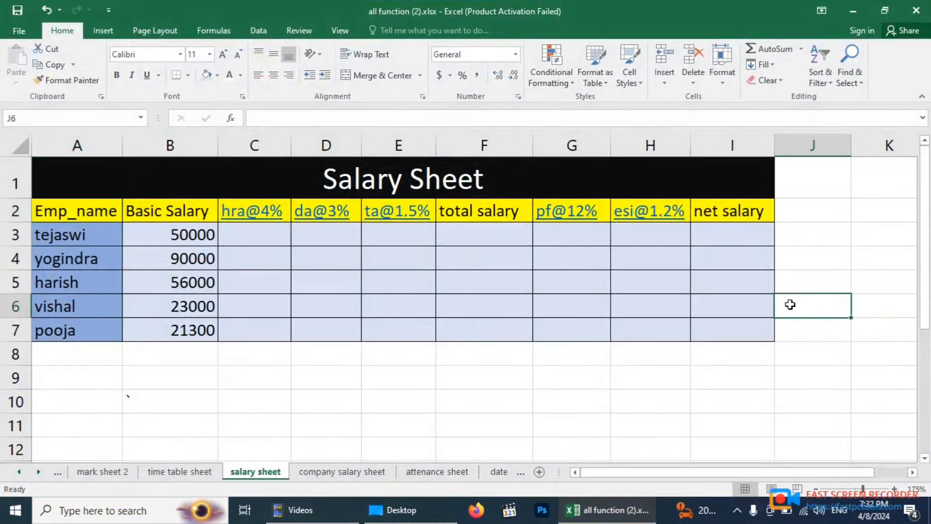
{"action": "left_click", "coordinate": [432, 184]}
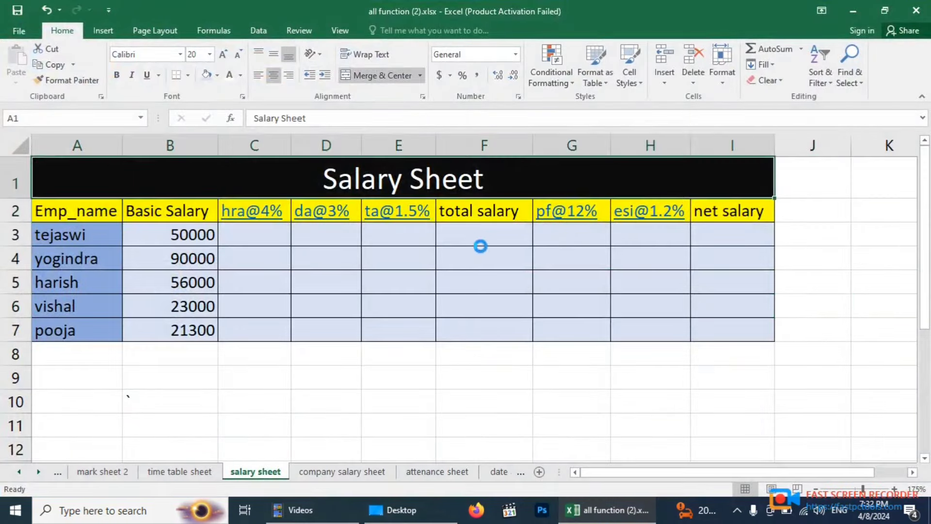
{"action": "scroll", "coordinate": [485, 248], "scroll_direction": "up", "scroll_amount": 1, "text": "ctrl"}
{"action": "left_click", "coordinate": [630, 391]}
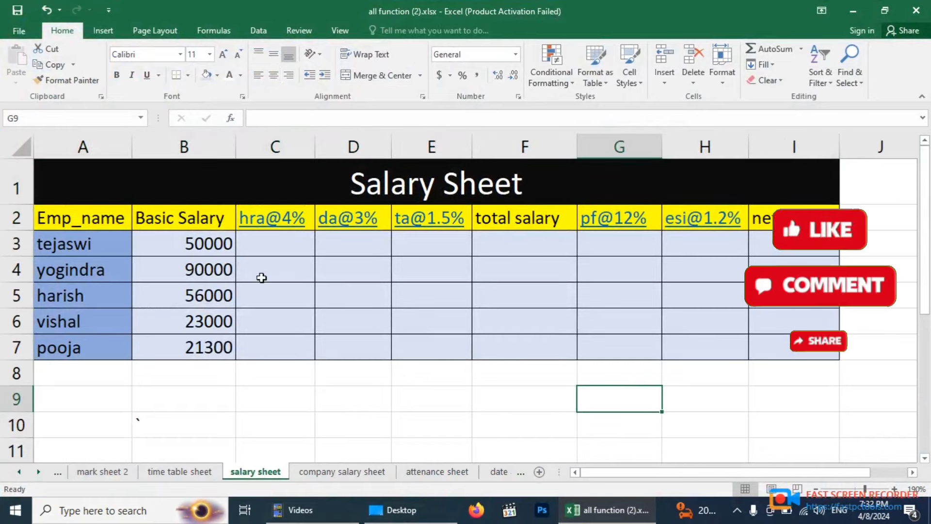
{"action": "left_click_drag", "start_coordinate": [209, 243], "coordinate": [197, 342]}
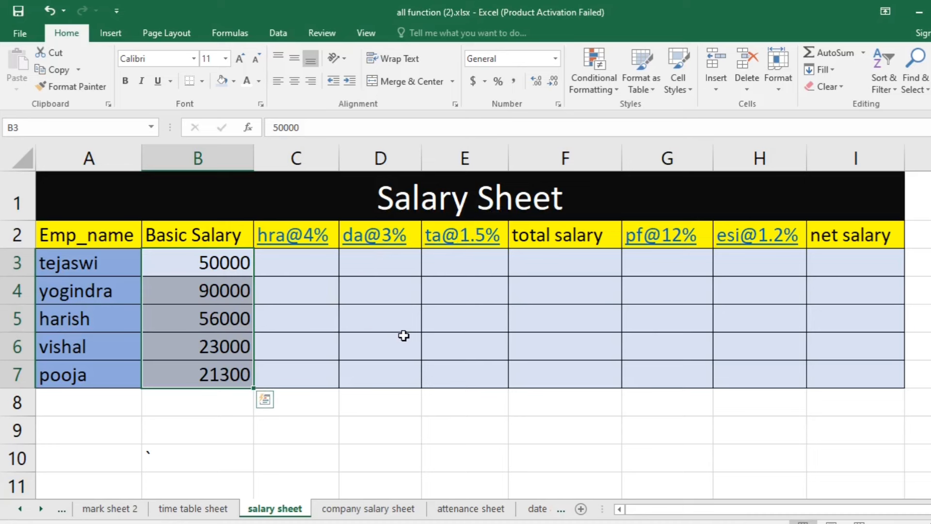
{"action": "left_click", "coordinate": [505, 395]}
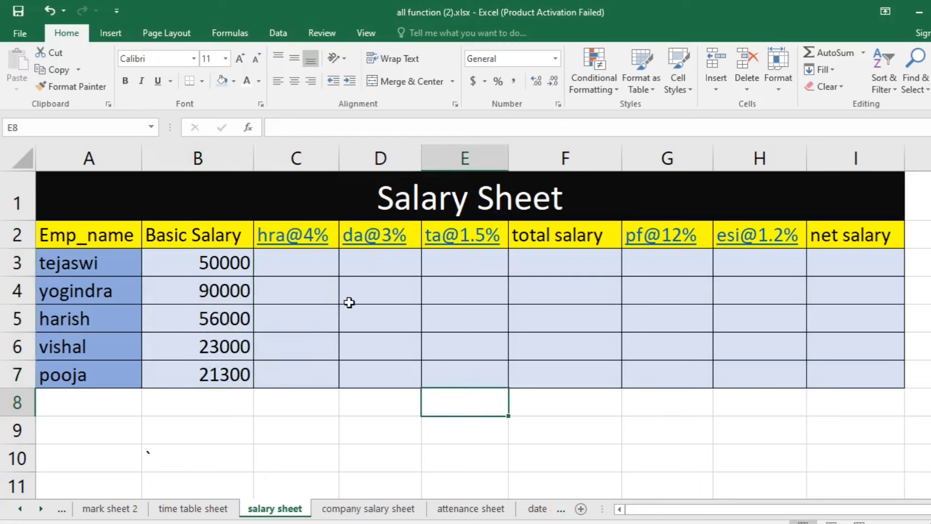
{"action": "left_click", "coordinate": [286, 287]}
{"action": "left_click", "coordinate": [382, 334]}
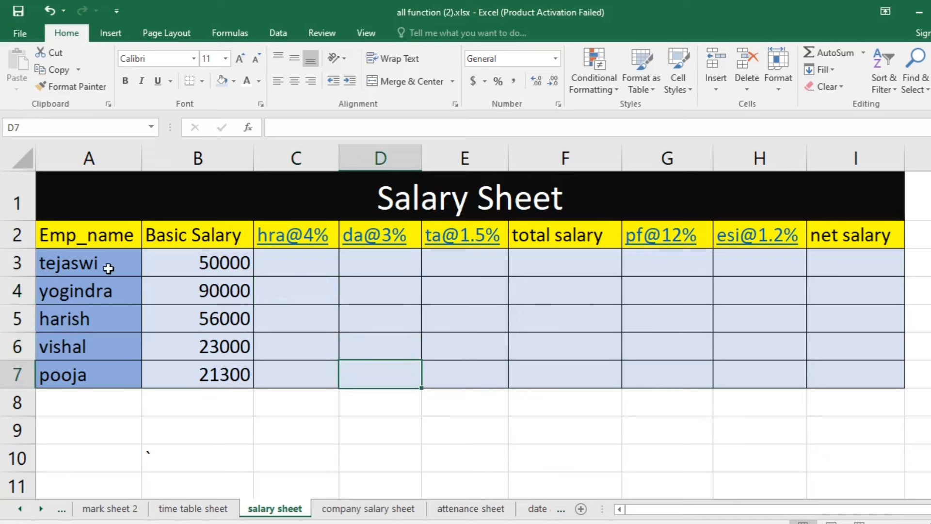
{"action": "left_click", "coordinate": [81, 238]}
{"action": "left_click", "coordinate": [194, 242]}
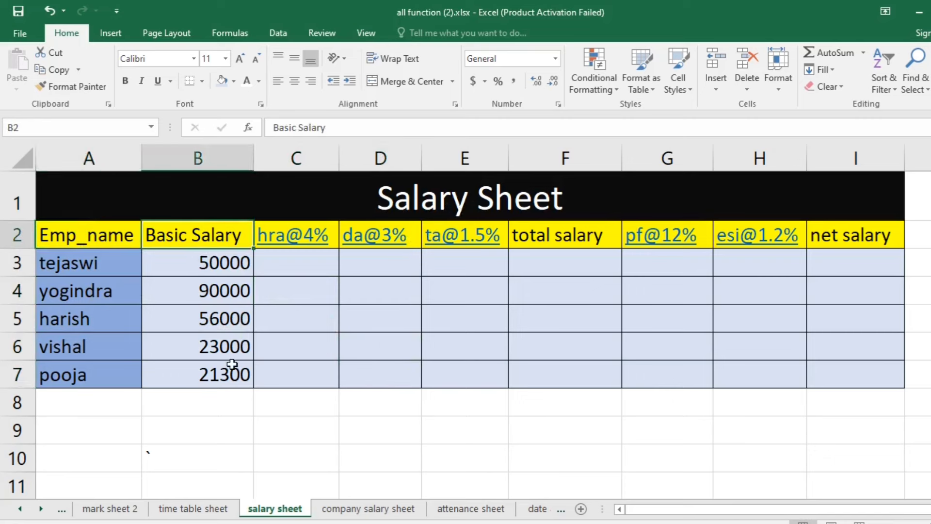
{"action": "left_click", "coordinate": [309, 272]}
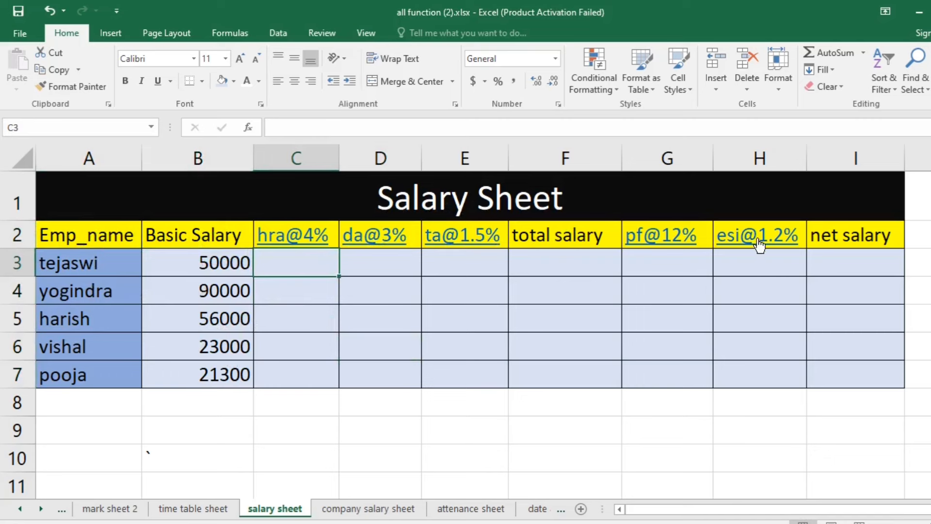
{"action": "left_click", "coordinate": [744, 318]}
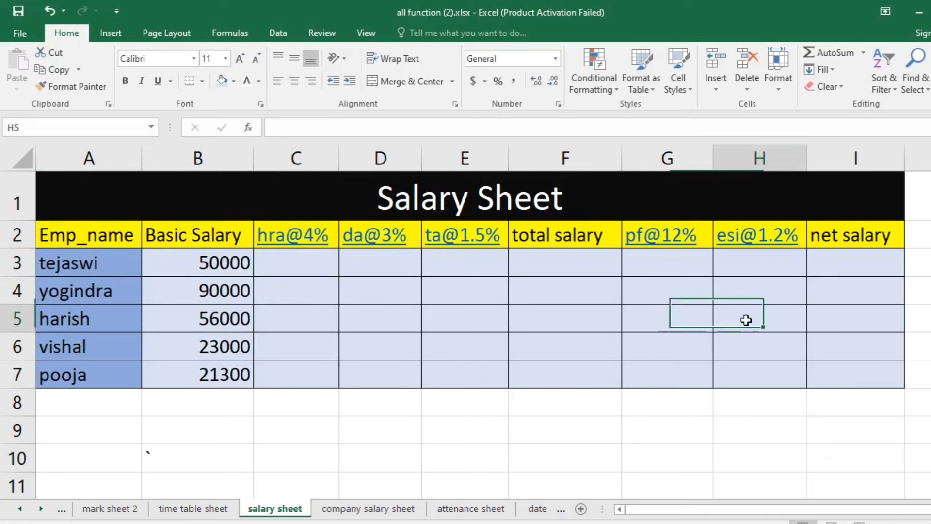
{"action": "left_click_drag", "start_coordinate": [313, 279], "coordinate": [288, 262]}
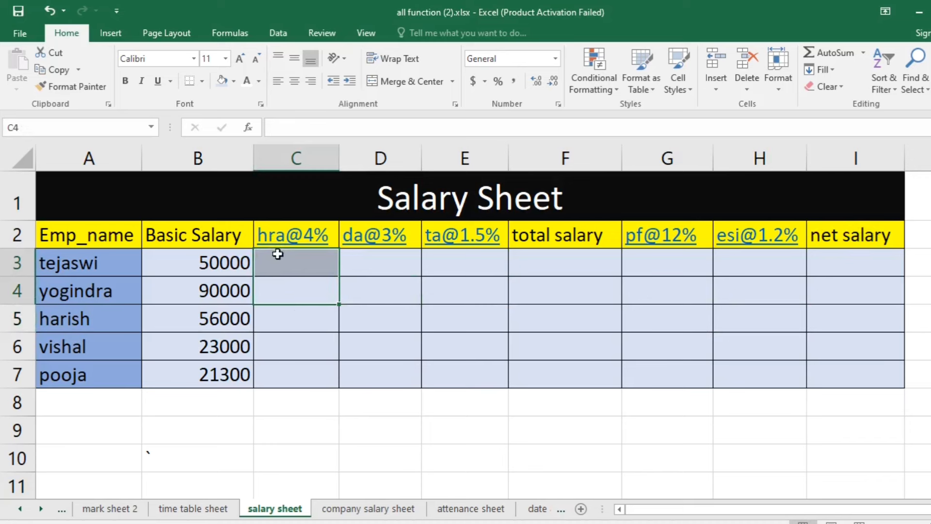
{"action": "left_click", "coordinate": [279, 253]}
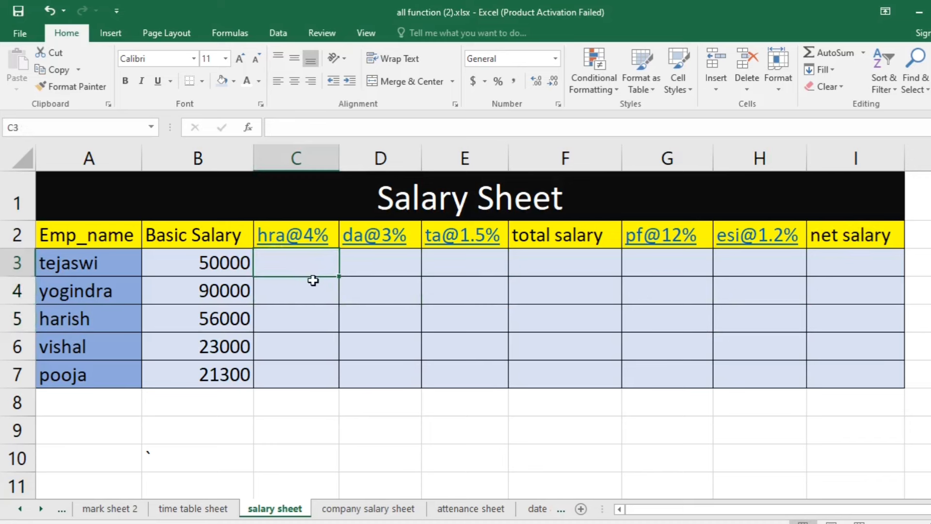
{"action": "left_click", "coordinate": [296, 309]}
{"action": "left_click", "coordinate": [284, 424]}
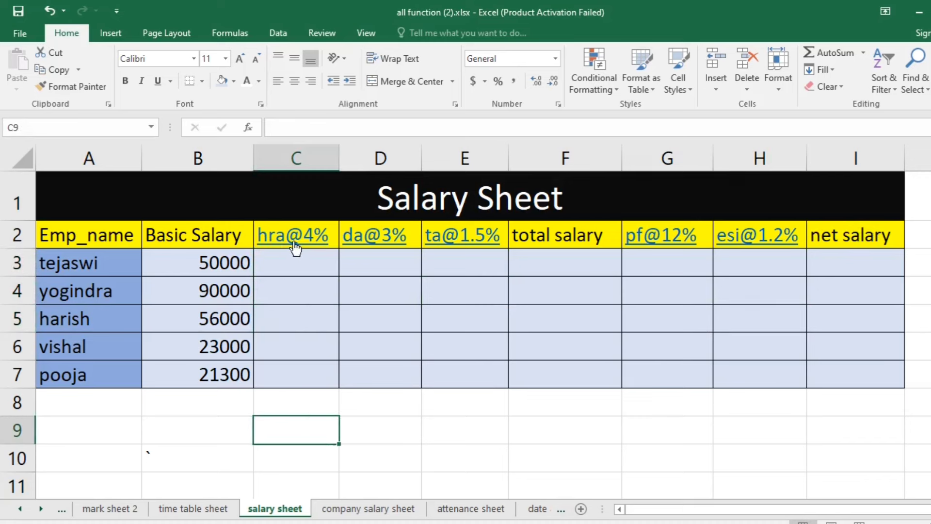
{"action": "left_click", "coordinate": [405, 284]}
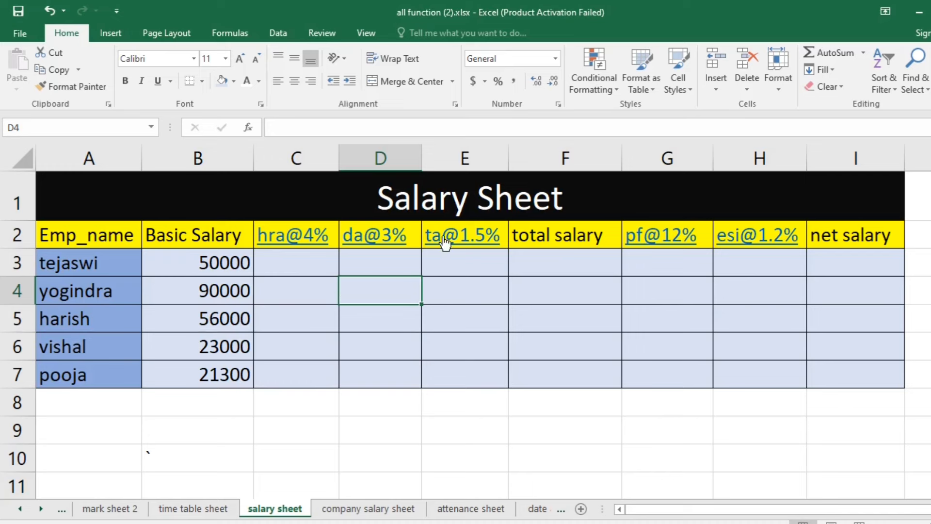
{"action": "left_click_drag", "start_coordinate": [466, 269], "coordinate": [277, 237]}
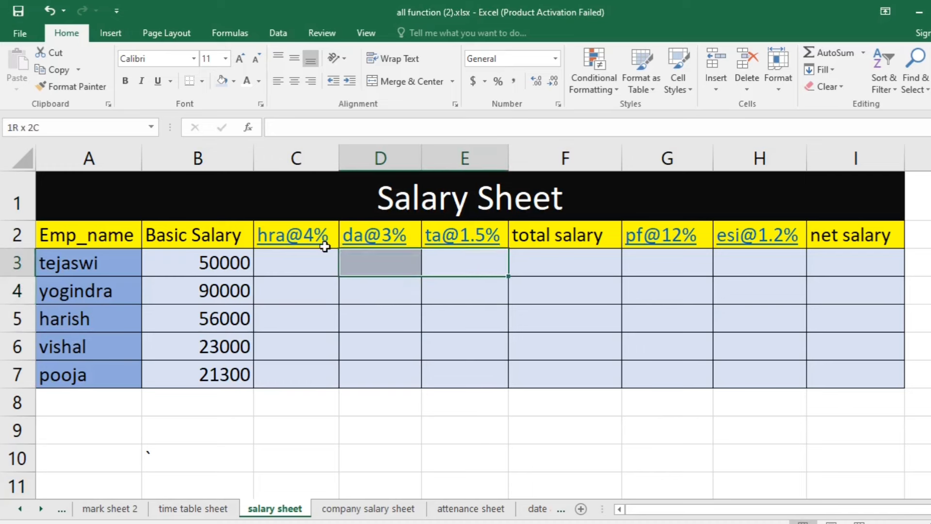
{"action": "left_click", "coordinate": [472, 349]}
{"action": "left_click", "coordinate": [664, 251]}
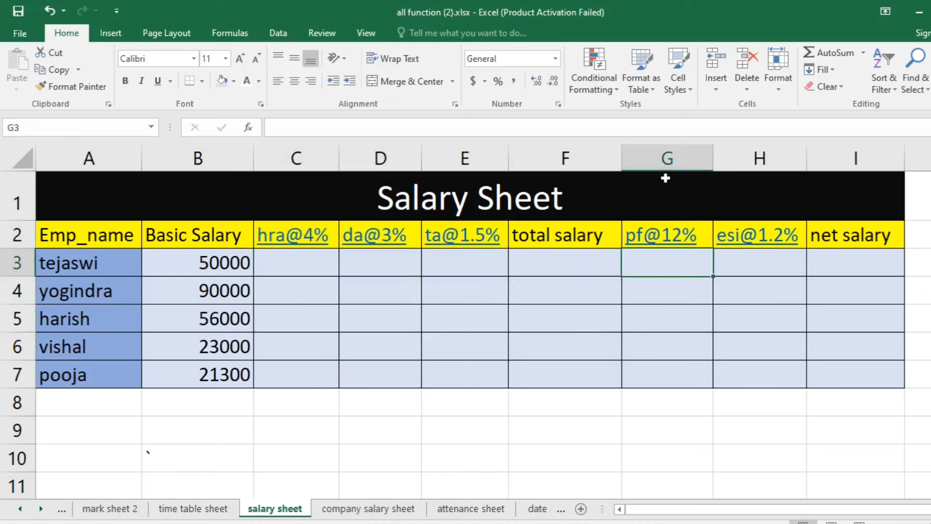
{"action": "left_click", "coordinate": [666, 160]}
{"action": "left_click", "coordinate": [660, 261]}
{"action": "left_click", "coordinate": [659, 162]}
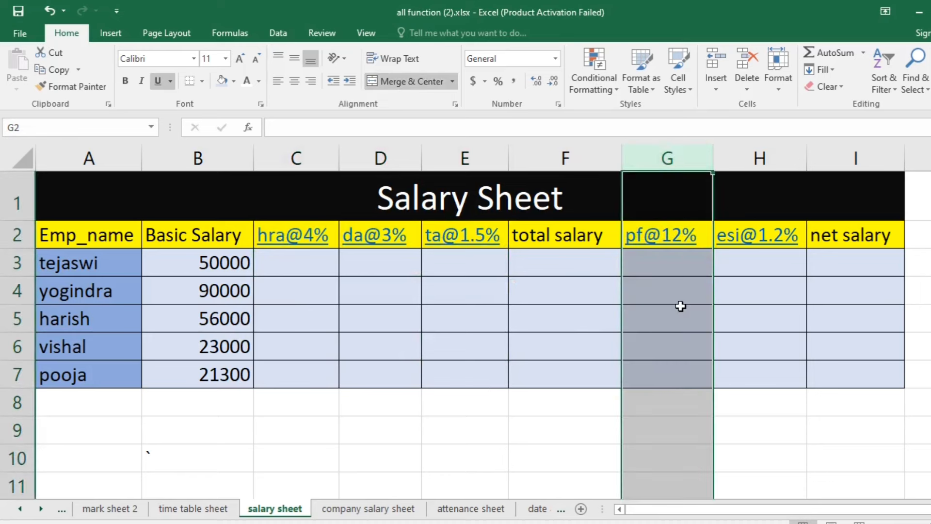
{"action": "left_click", "coordinate": [658, 297]}
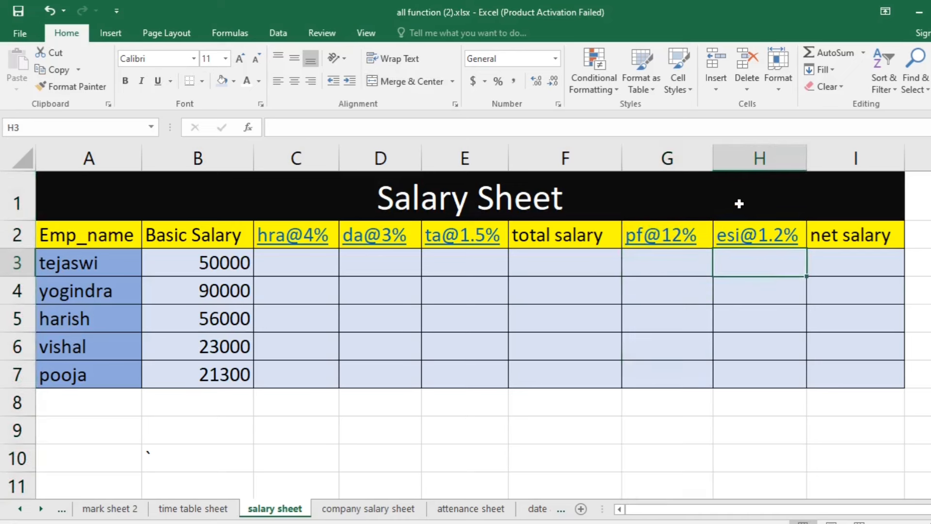
{"action": "left_click", "coordinate": [742, 161]}
{"action": "left_click", "coordinate": [757, 270]}
{"action": "left_click", "coordinate": [325, 264]}
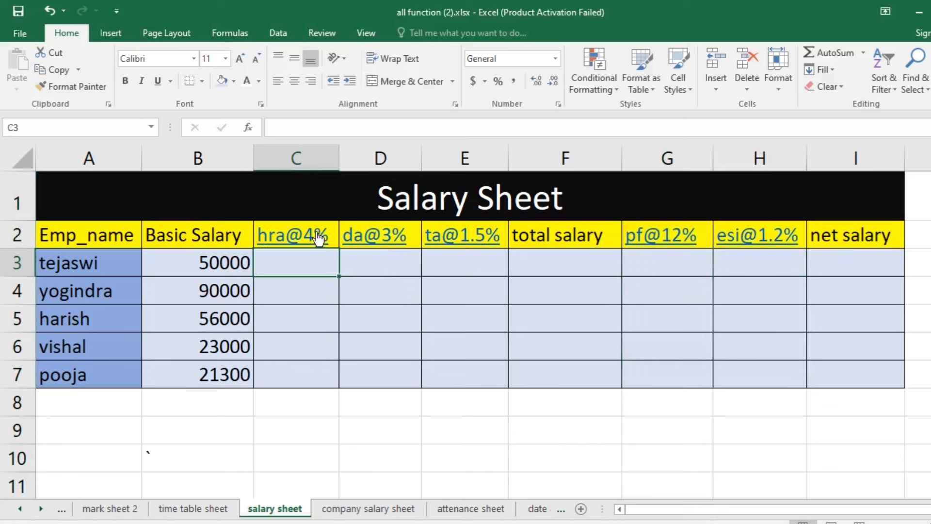
{"action": "left_click", "coordinate": [221, 266]}
{"action": "left_click", "coordinate": [307, 270]}
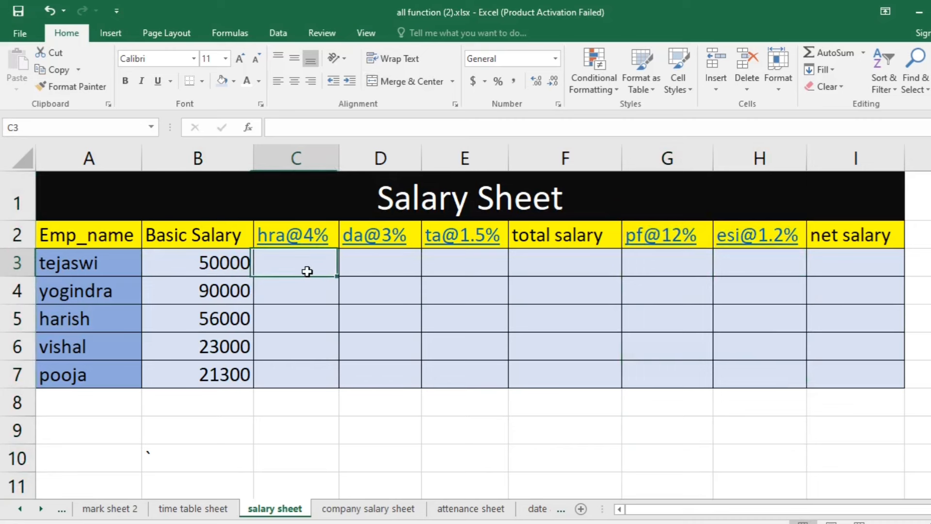
{"action": "left_click", "coordinate": [194, 265]}
{"action": "left_click", "coordinate": [89, 265]}
{"action": "left_click", "coordinate": [208, 266]}
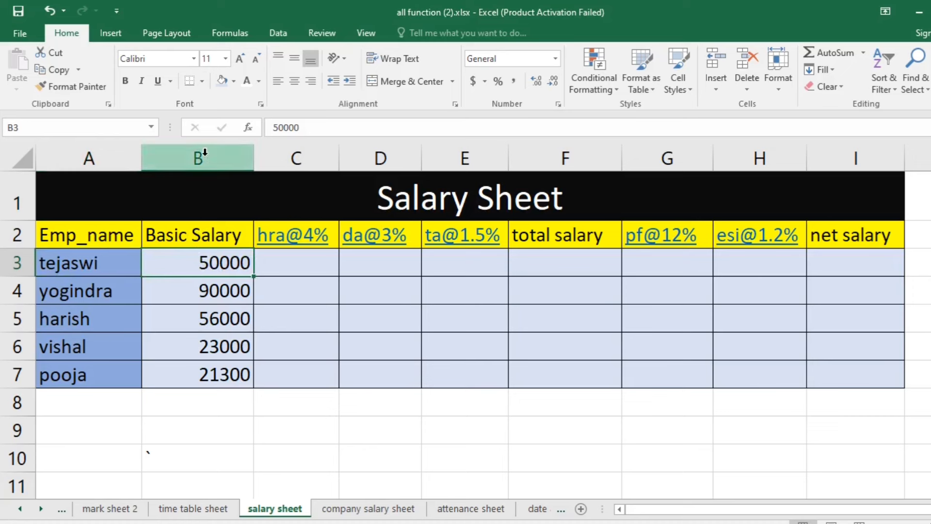
Enter =B3*4/100 in C3 so the HRA shows 2000, then recheck the formula
{"action": "left_click", "coordinate": [293, 263]}
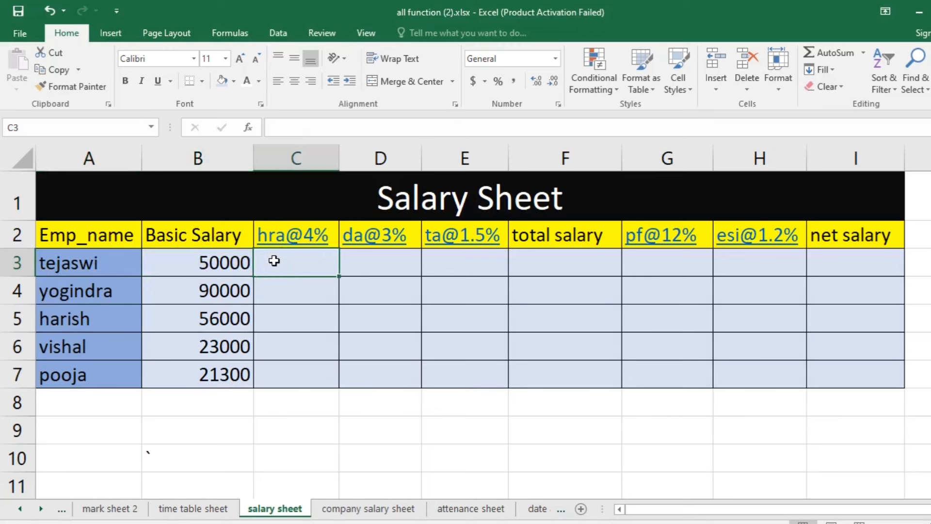
{"action": "type", "text": "="}
{"action": "left_click", "coordinate": [194, 270]}
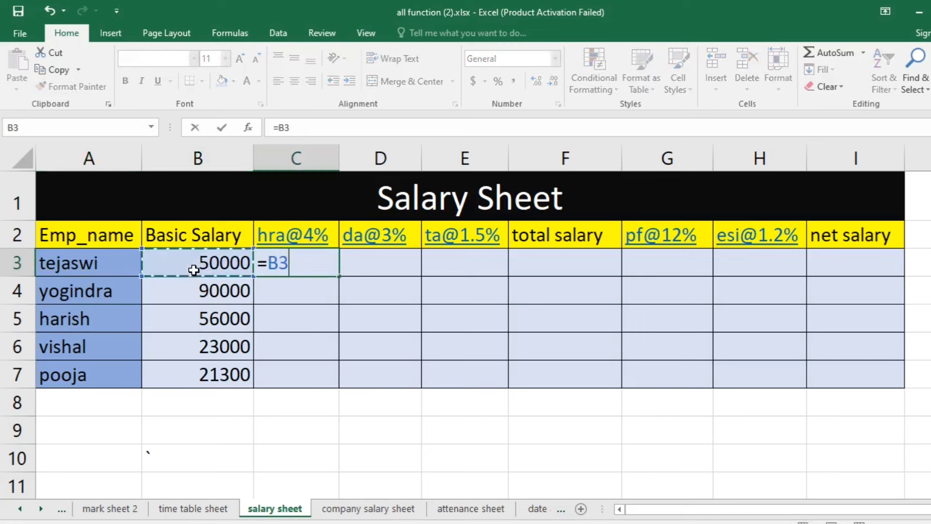
{"action": "type", "text": "*"}
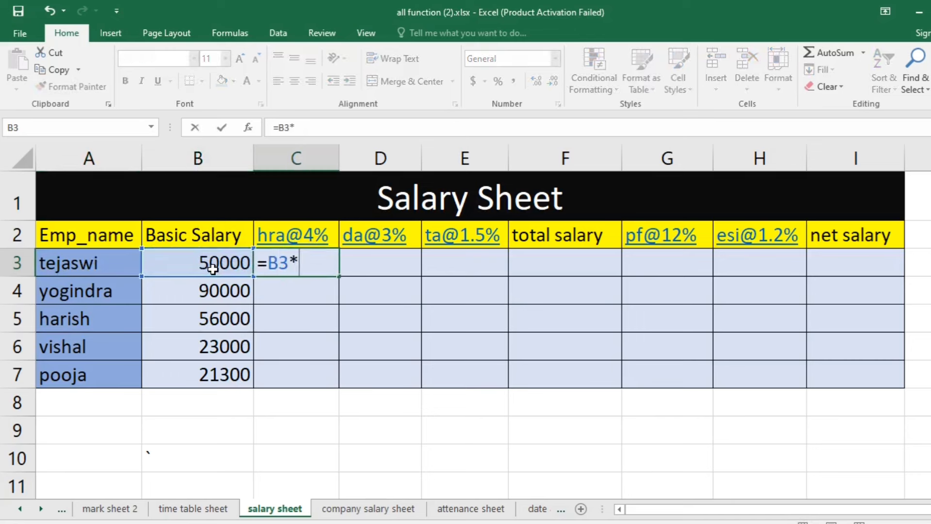
{"action": "type", "text": "4/"}
{"action": "type", "text": "100"}
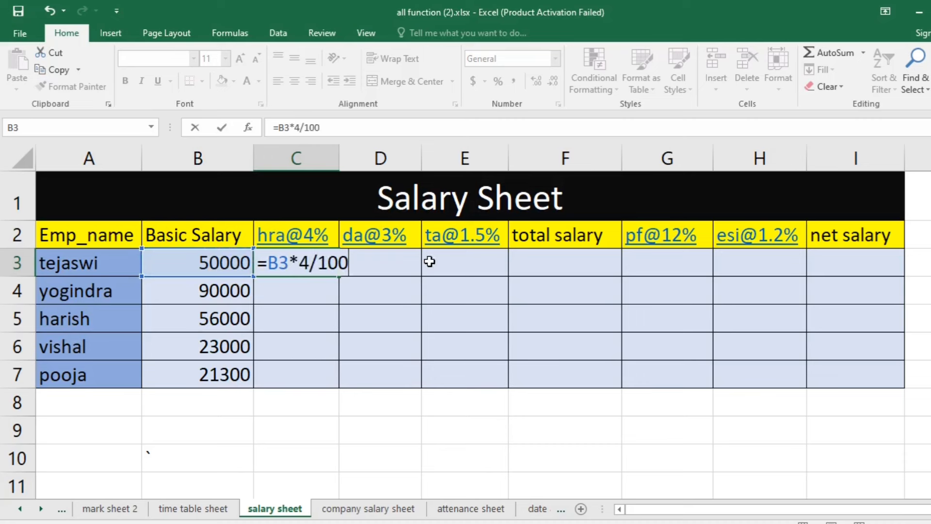
{"action": "key", "text": "Return"}
{"action": "left_click", "coordinate": [226, 271]}
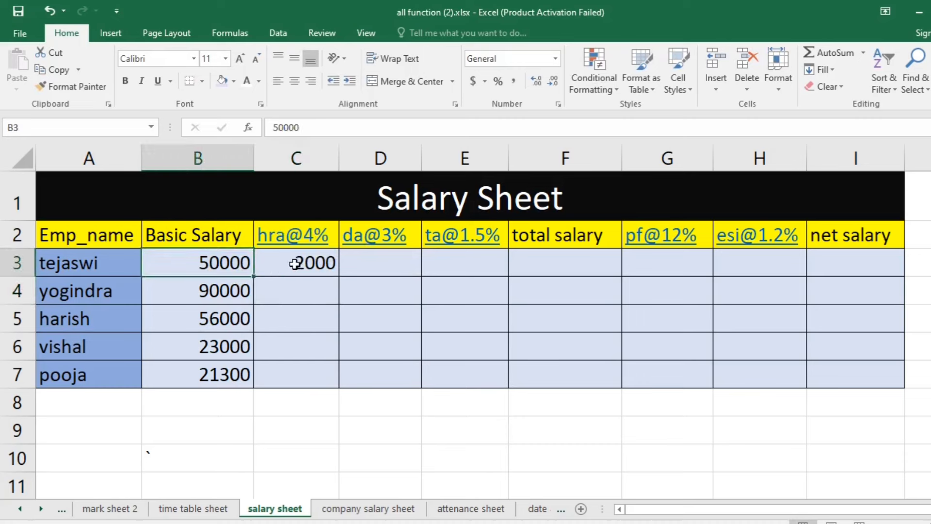
{"action": "left_click", "coordinate": [298, 263]}
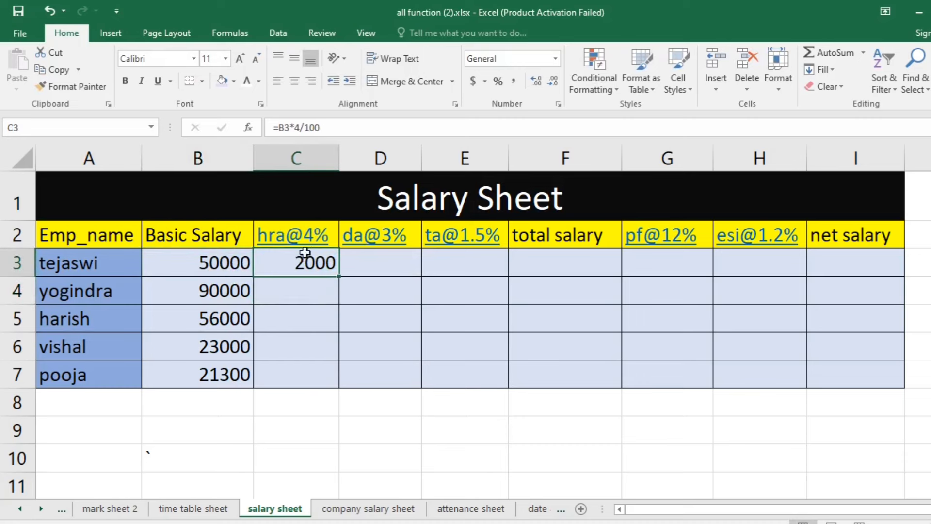
{"action": "double_click", "coordinate": [308, 254]}
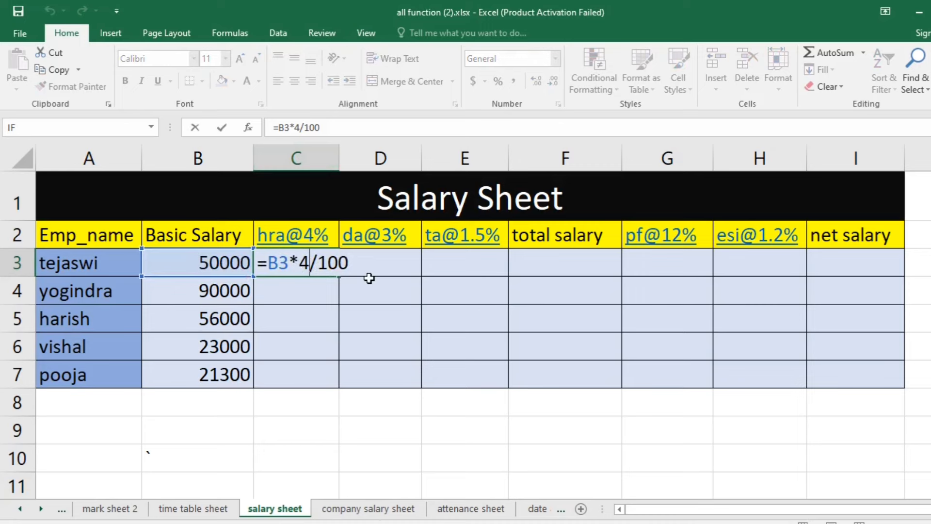
{"action": "key", "text": "Return"}
{"action": "left_click", "coordinate": [311, 265]}
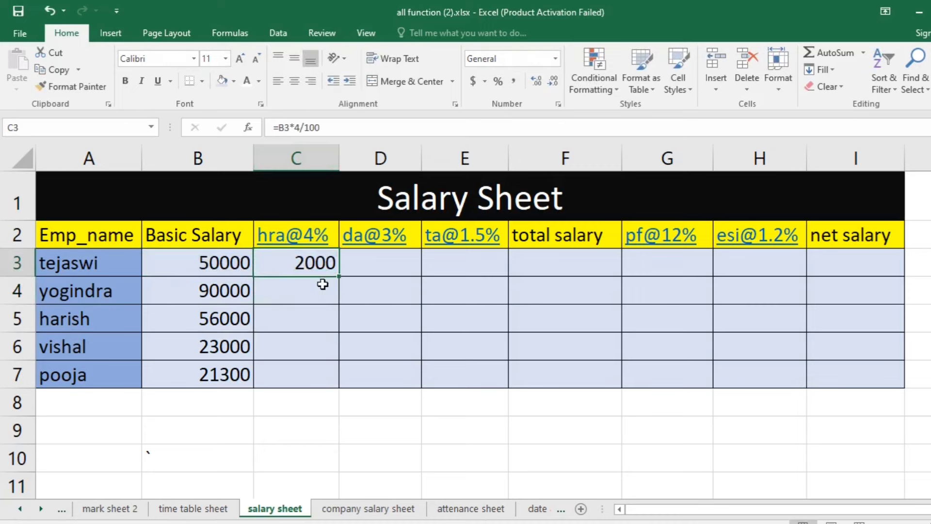
{"action": "left_click", "coordinate": [323, 284]}
{"action": "left_click", "coordinate": [320, 262]}
{"action": "left_click", "coordinate": [338, 129]}
{"action": "key", "text": "BackSpace"}
{"action": "key", "text": "BackSpace"}
{"action": "key", "text": "BackSpace"}
{"action": "key", "text": "BackSpace"}
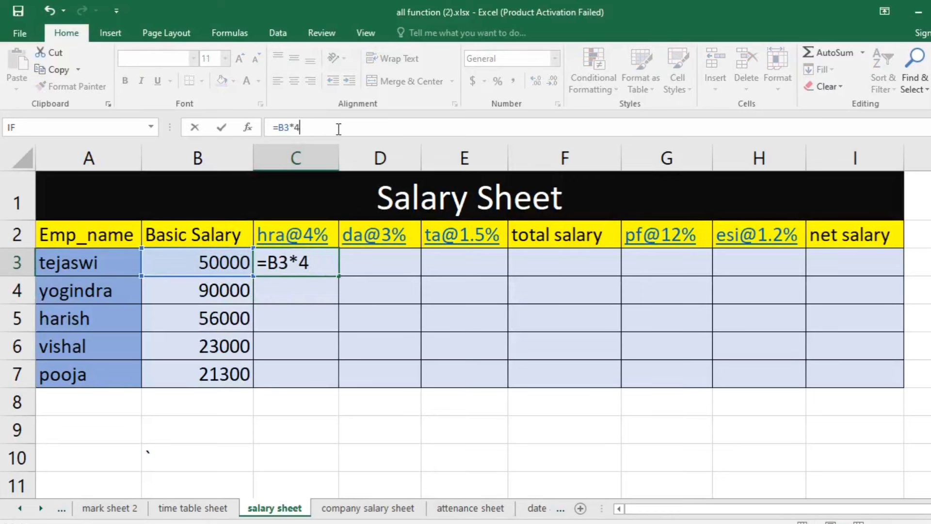
{"action": "type", "text": "%"}
{"action": "key", "text": "Return"}
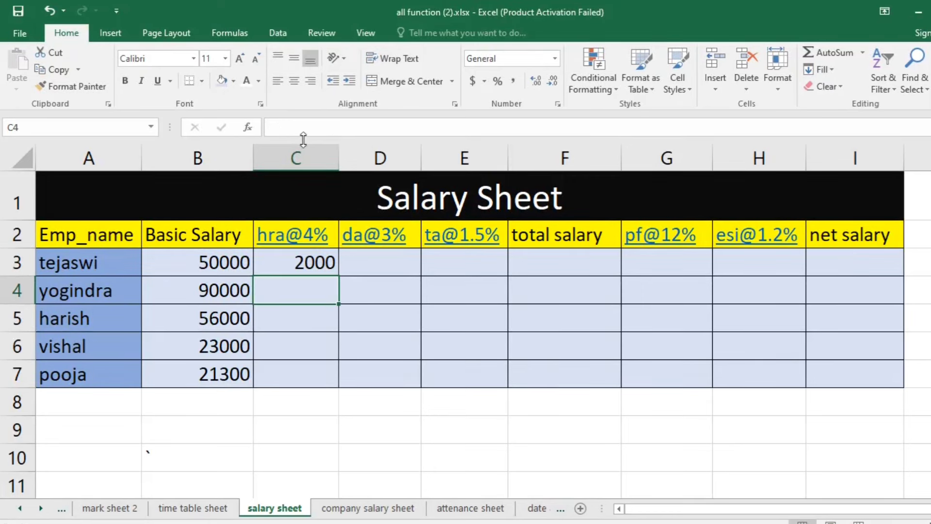
{"action": "left_click", "coordinate": [299, 257]}
{"action": "double_click", "coordinate": [299, 262]}
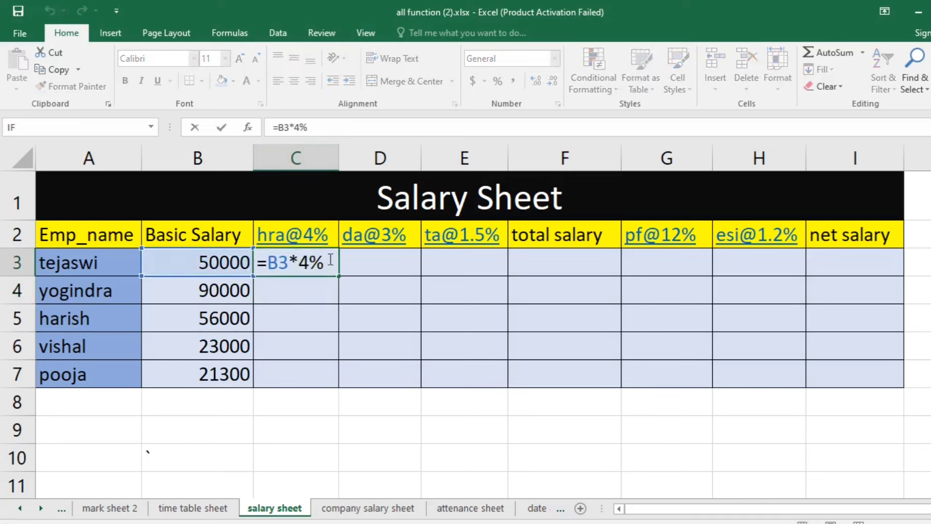
{"action": "key", "text": "BackSpace"}
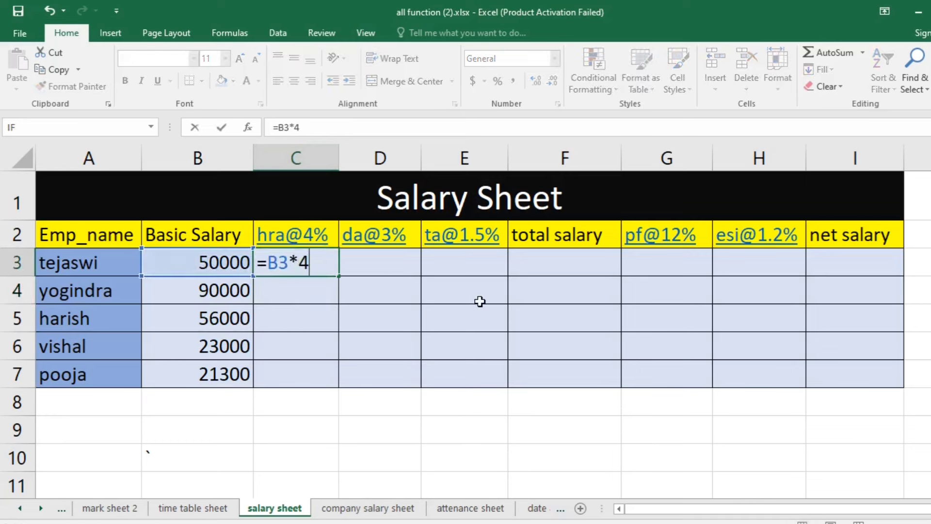
{"action": "type", "text": "/100"}
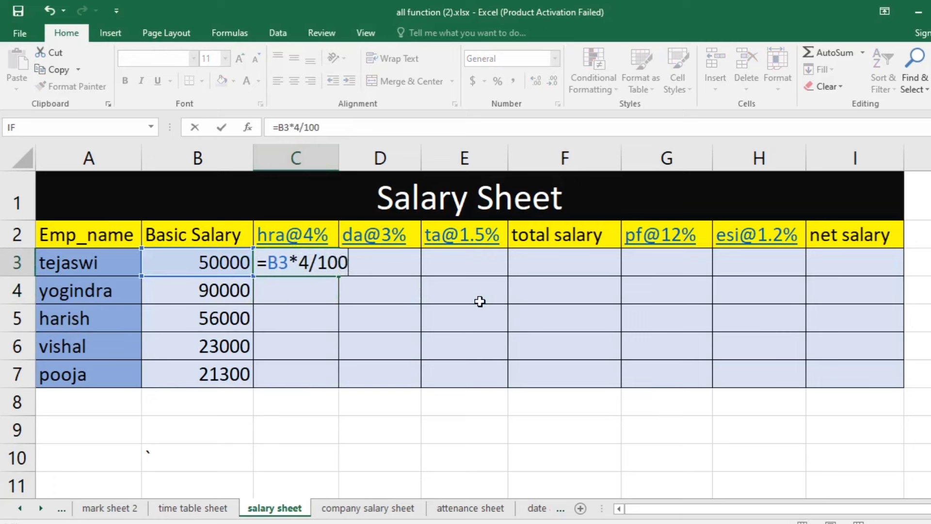
{"action": "key", "text": "Return"}
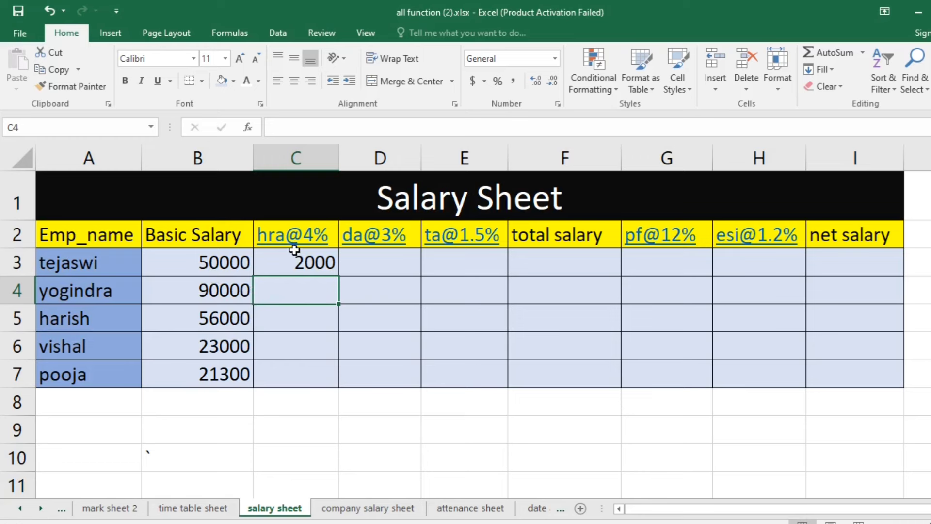
{"action": "left_click", "coordinate": [218, 265]}
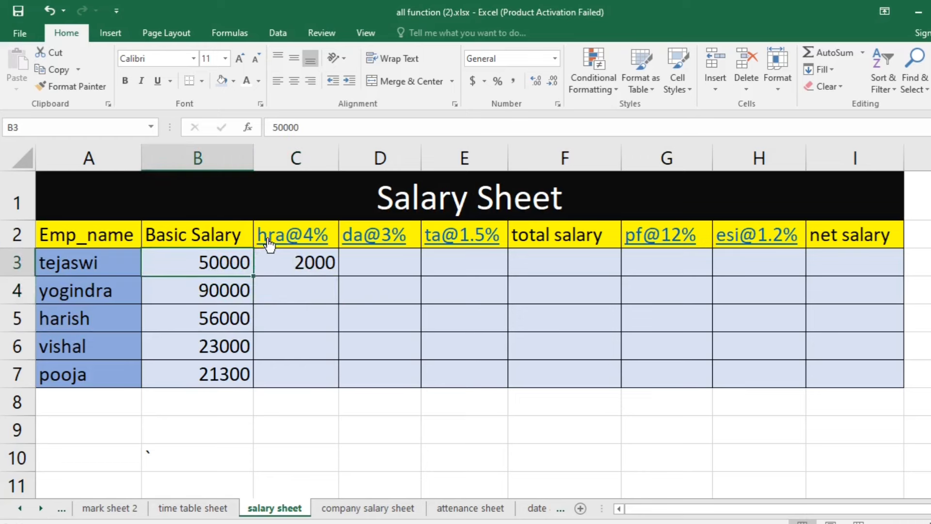
{"action": "left_click", "coordinate": [275, 254]}
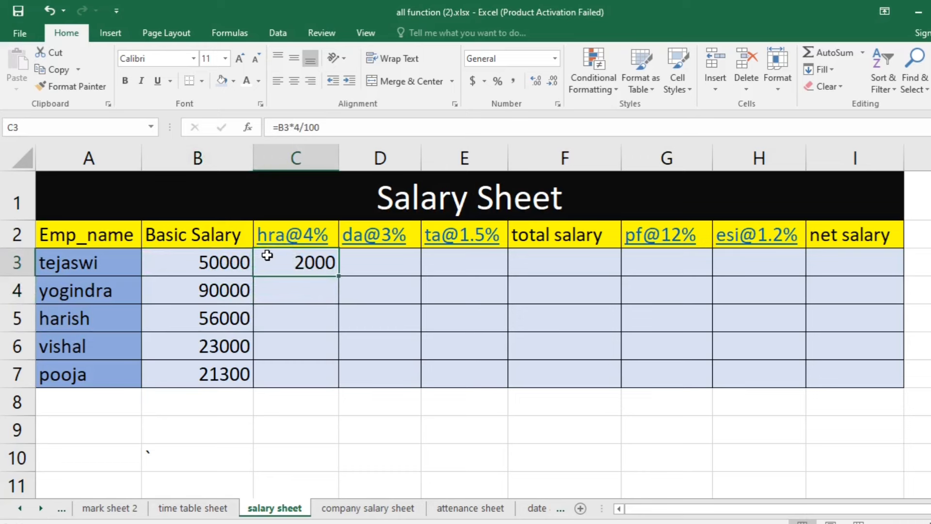
{"action": "left_click", "coordinate": [567, 258]}
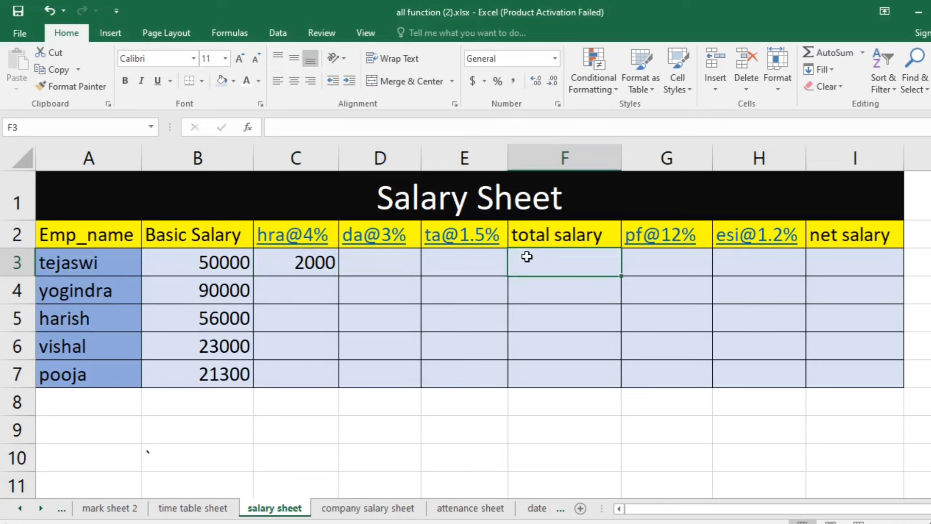
{"action": "left_click", "coordinate": [382, 267]}
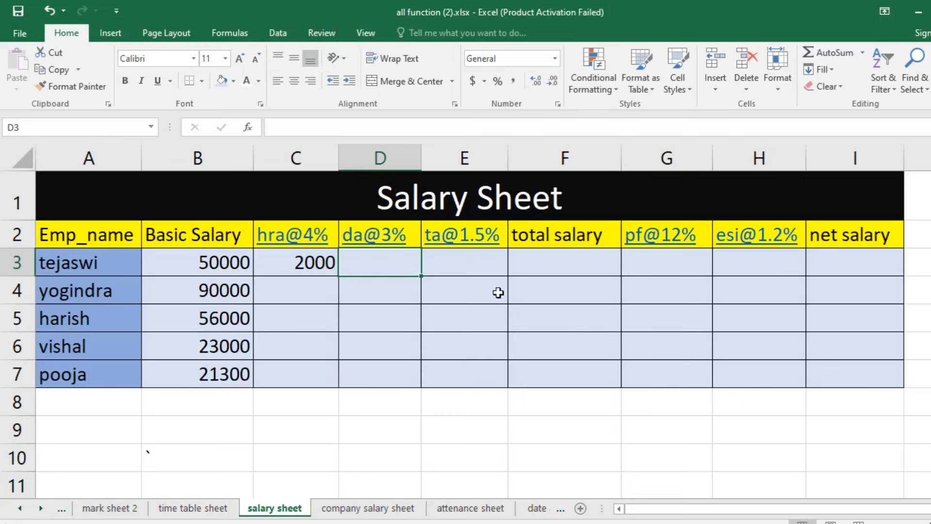
Enter =B3*3/100 in D3 so the first DA shows 1500
{"action": "type", "text": "="}
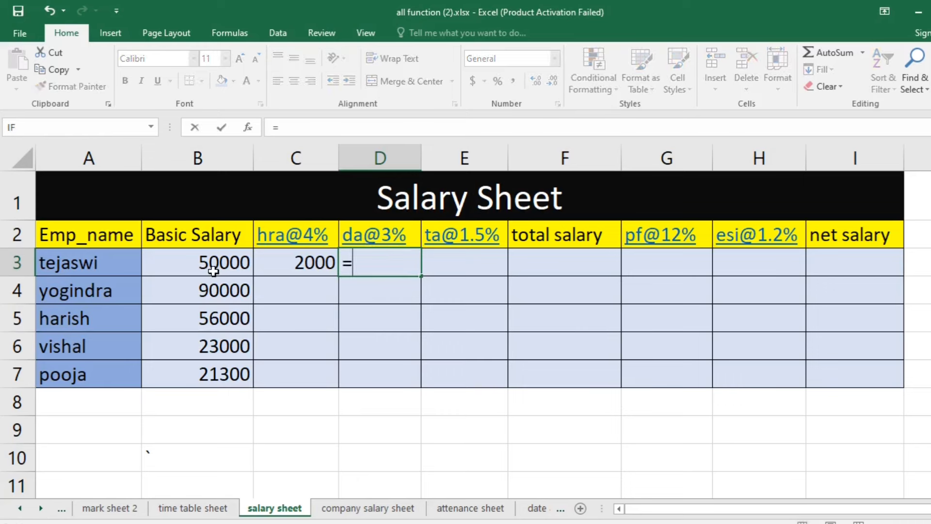
{"action": "left_click", "coordinate": [214, 270]}
{"action": "type", "text": "*"}
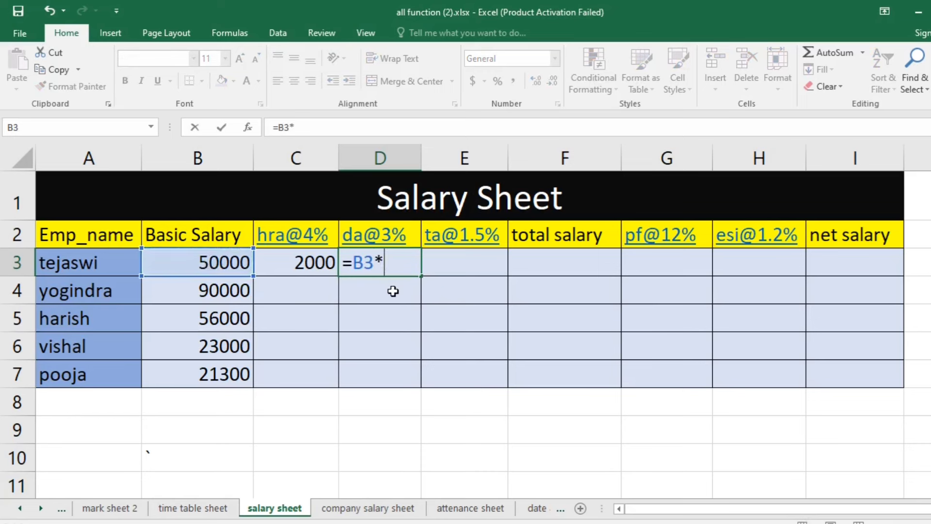
{"action": "type", "text": "3/100"}
{"action": "key", "text": "Return"}
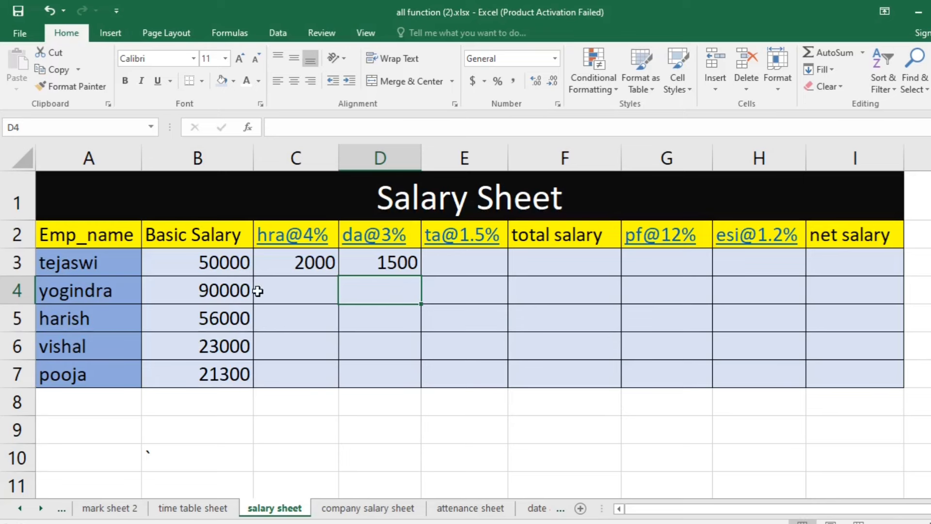
Begin the TA formula in E3 as =B3
{"action": "left_click", "coordinate": [457, 265]}
{"action": "type", "text": "="}
{"action": "left_click", "coordinate": [192, 263]}
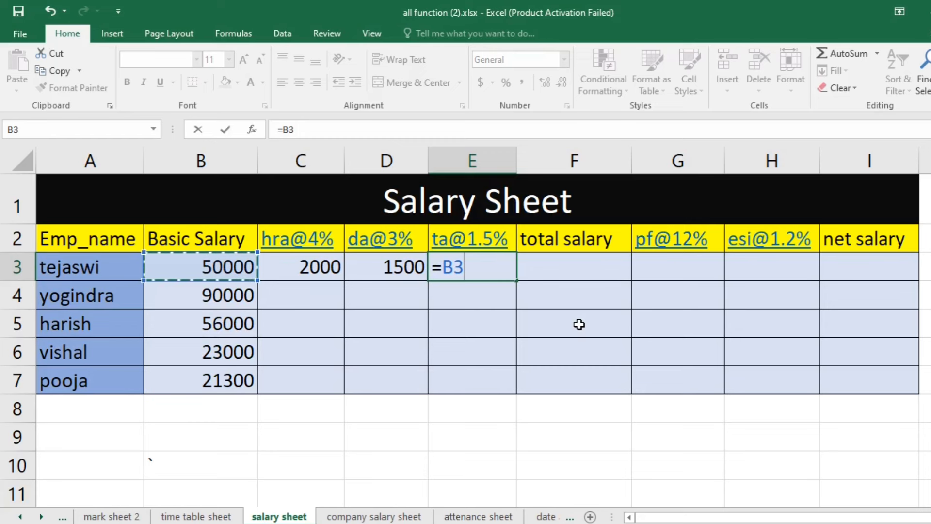
Complete E3 as =B3*1.5/100 to show 750, then review B3 through E3
{"action": "type", "text": "*"}
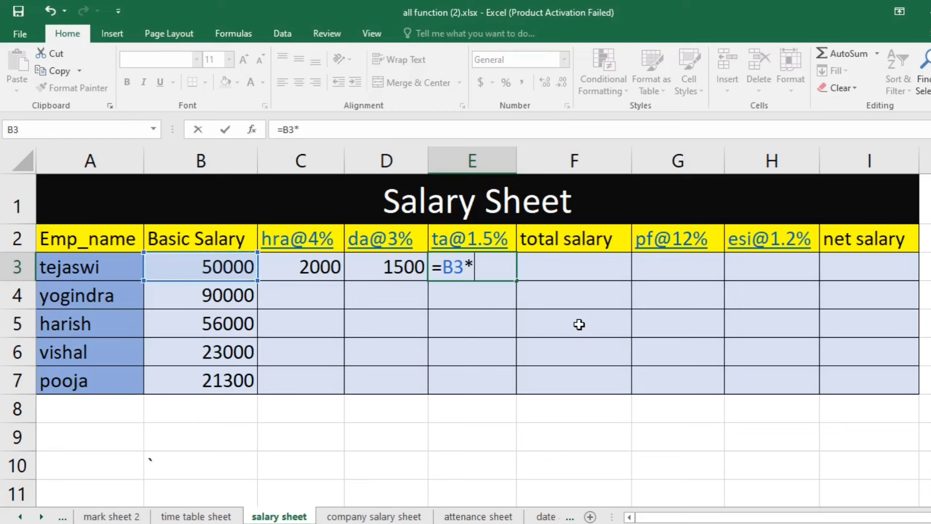
{"action": "type", "text": "1.5/100"}
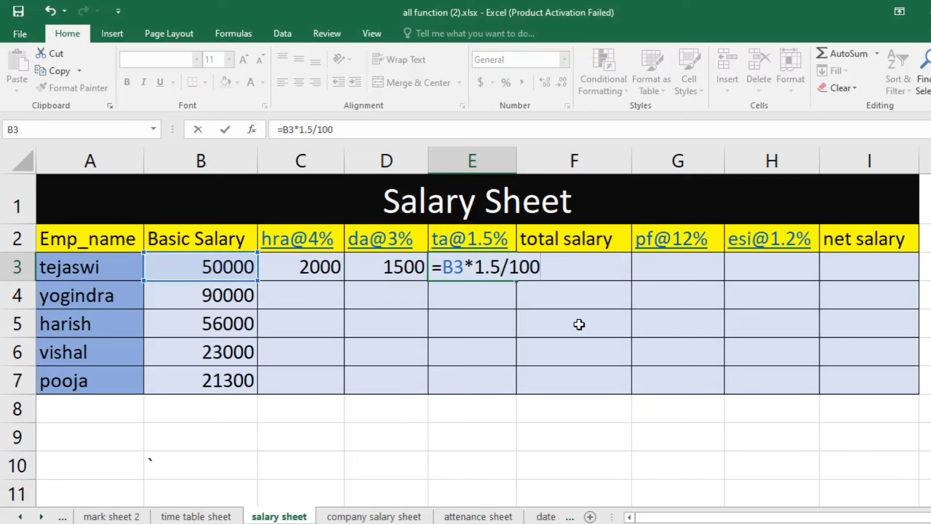
{"action": "key", "text": "Return"}
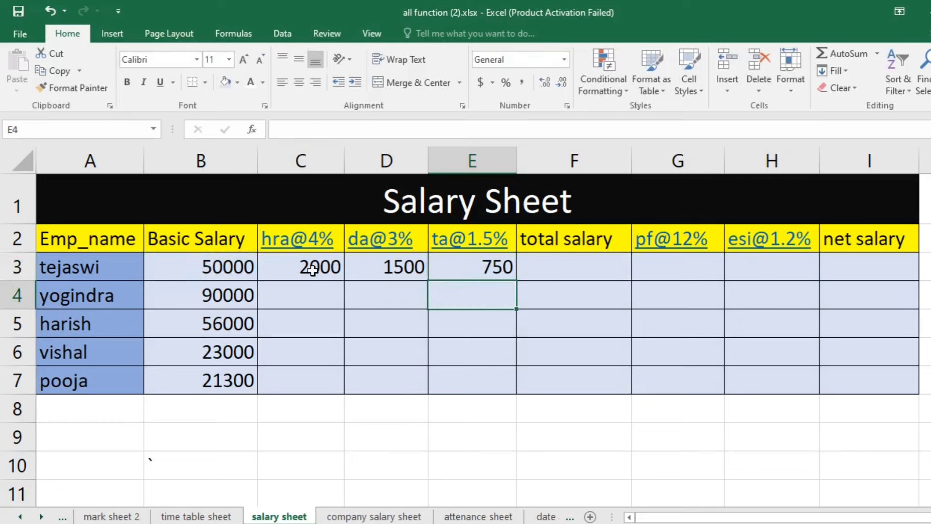
{"action": "left_click", "coordinate": [296, 263]}
{"action": "left_click_drag", "start_coordinate": [346, 263], "coordinate": [438, 257]}
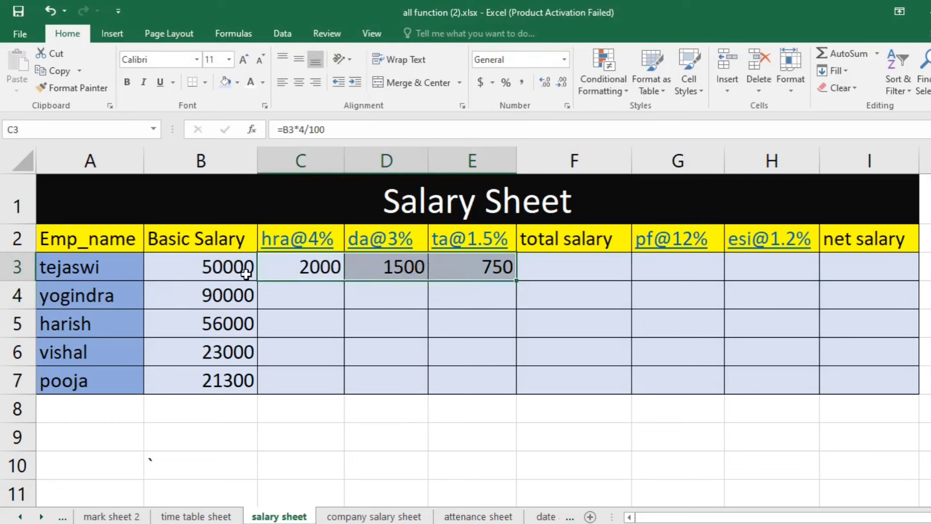
{"action": "left_click", "coordinate": [208, 266]}
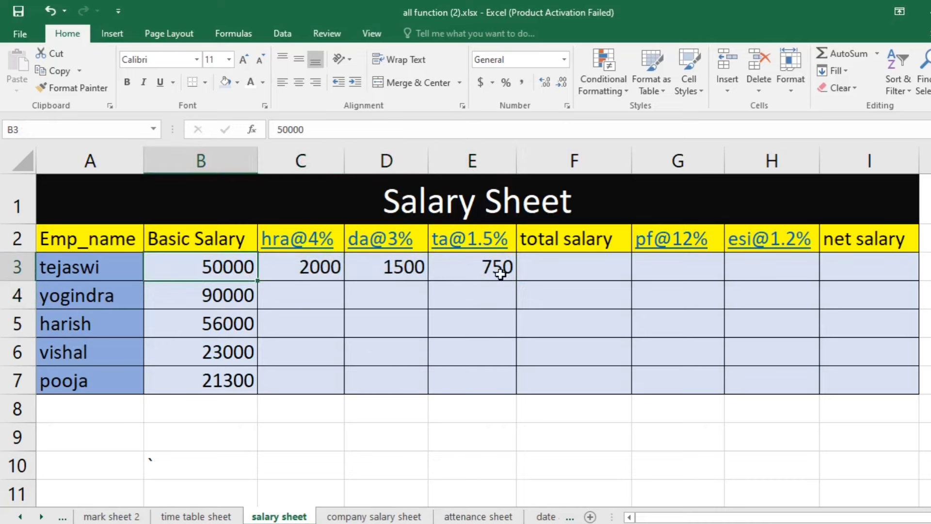
{"action": "left_click", "coordinate": [548, 266]}
{"action": "left_click_drag", "start_coordinate": [215, 265], "coordinate": [456, 265]}
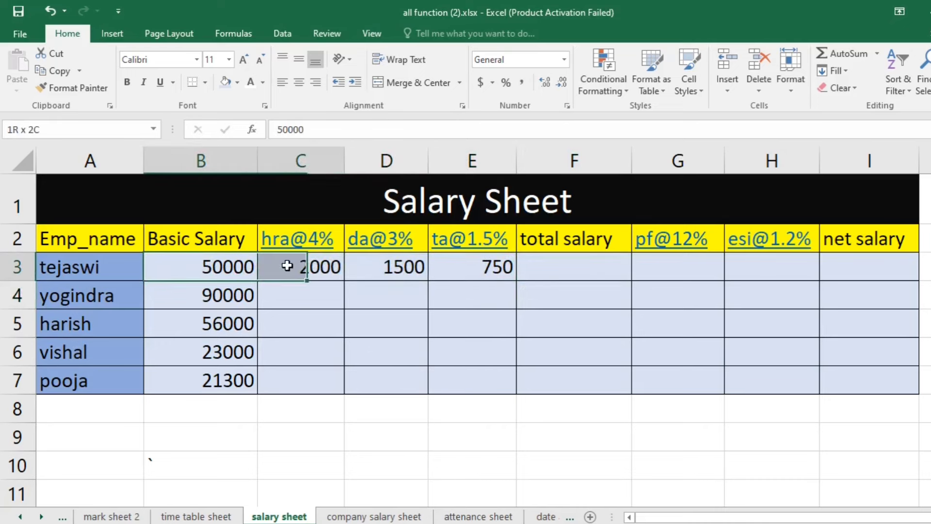
Enter =SUM(B3:E3) in F3 for a total salary of 54250
{"action": "left_click", "coordinate": [610, 265]}
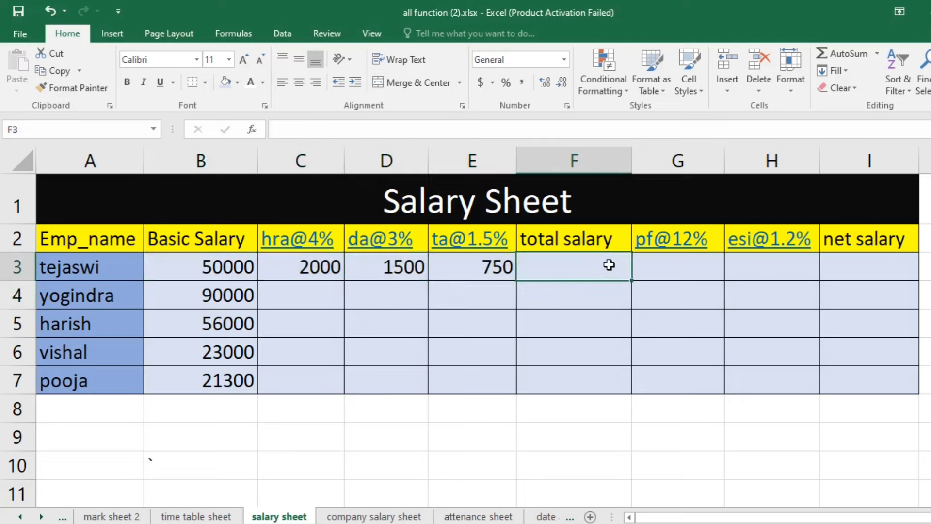
{"action": "type", "text": "=sum("}
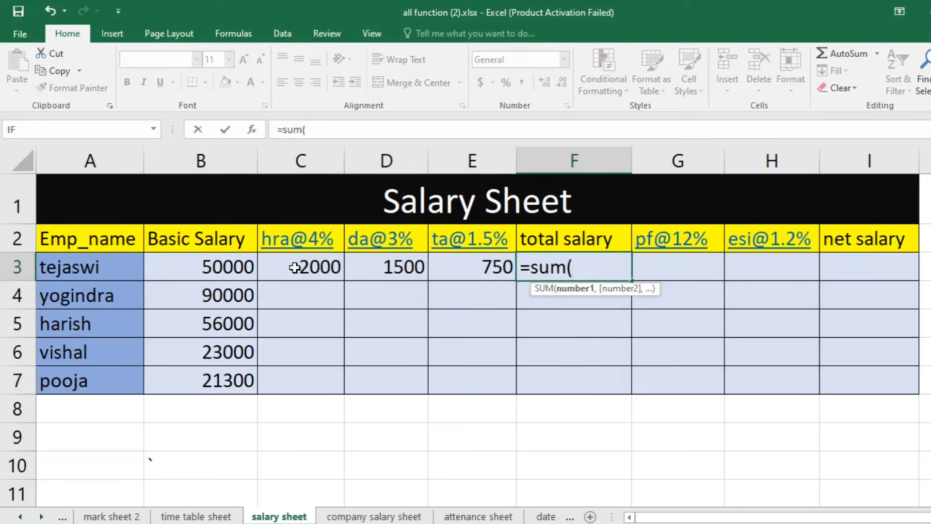
{"action": "left_click_drag", "start_coordinate": [211, 267], "coordinate": [481, 258]}
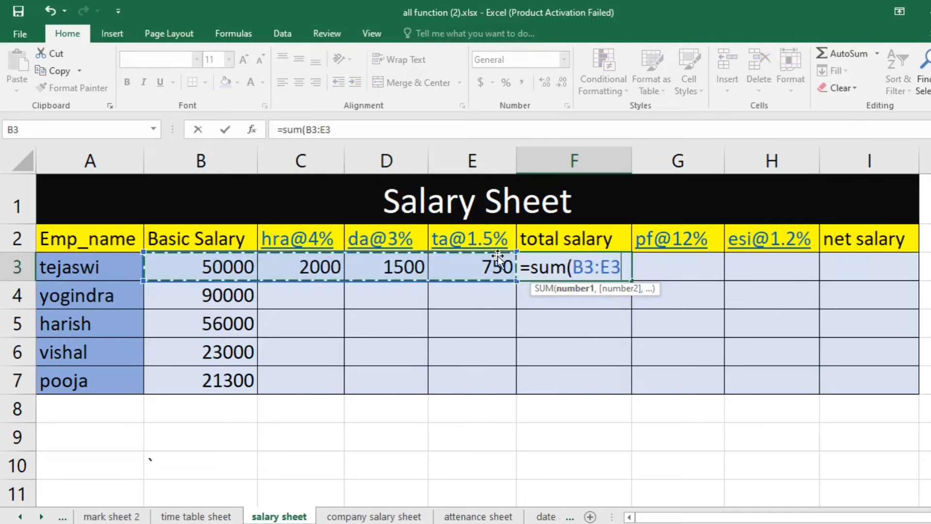
{"action": "type", "text": ")"}
{"action": "key", "text": "Return"}
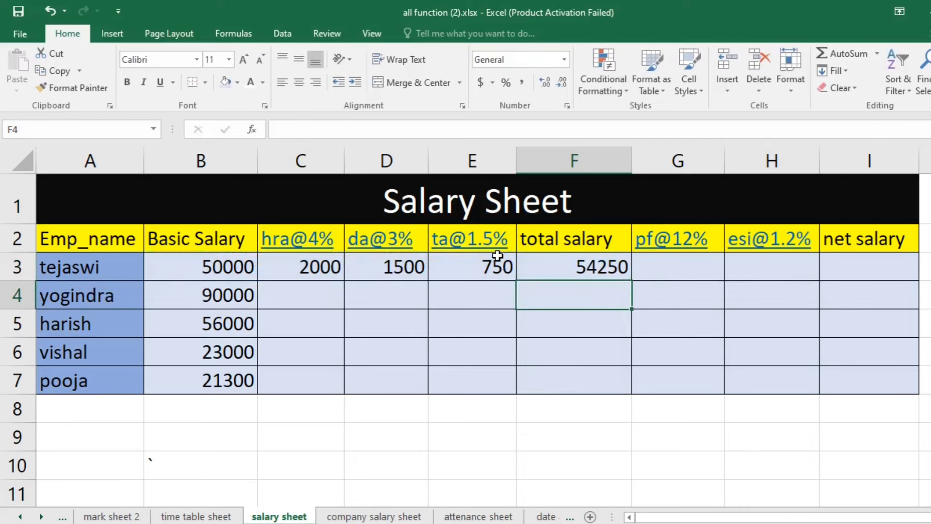
{"action": "left_click", "coordinate": [659, 264]}
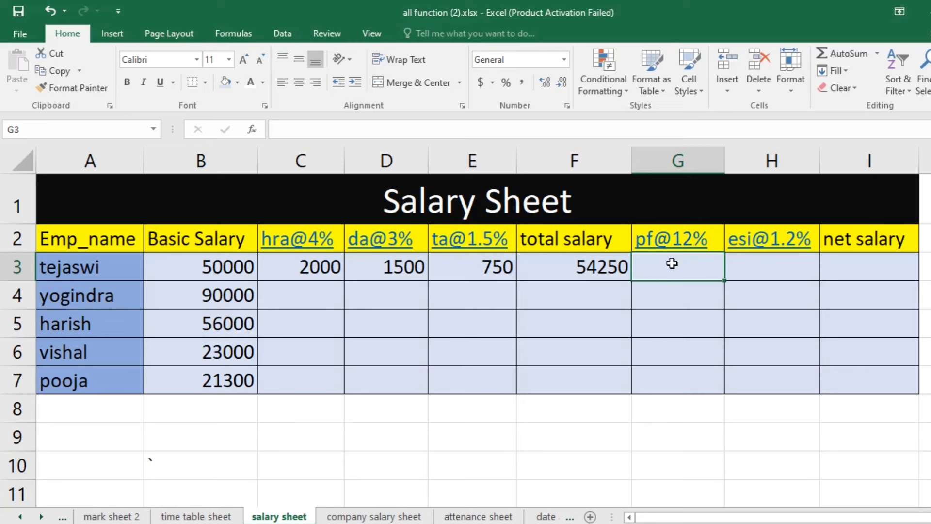
Enter =B3*12/100 in G3 so PF shows 6000, and verify the formula
{"action": "left_click", "coordinate": [684, 298]}
{"action": "left_click", "coordinate": [684, 269]}
{"action": "type", "text": "="}
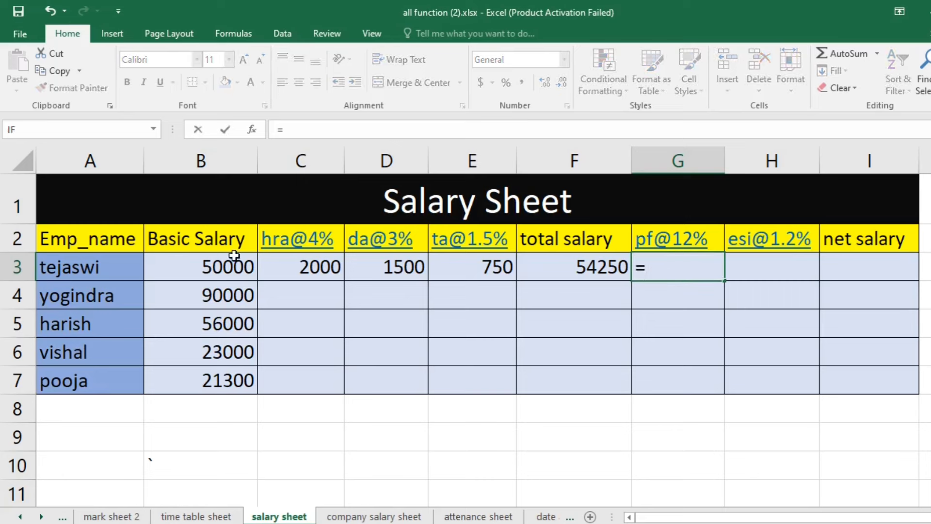
{"action": "left_click", "coordinate": [222, 263]}
{"action": "type", "text": "*"}
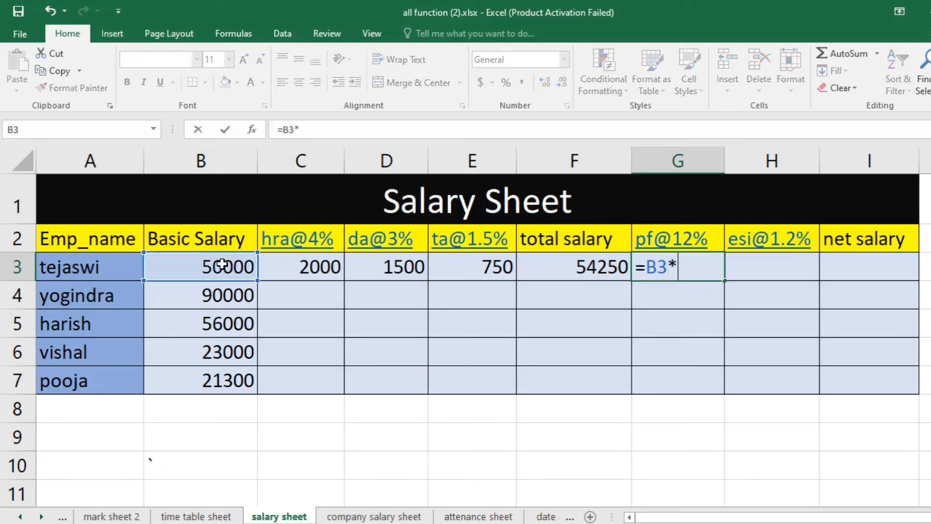
{"action": "type", "text": "12"}
{"action": "type", "text": "/1"}
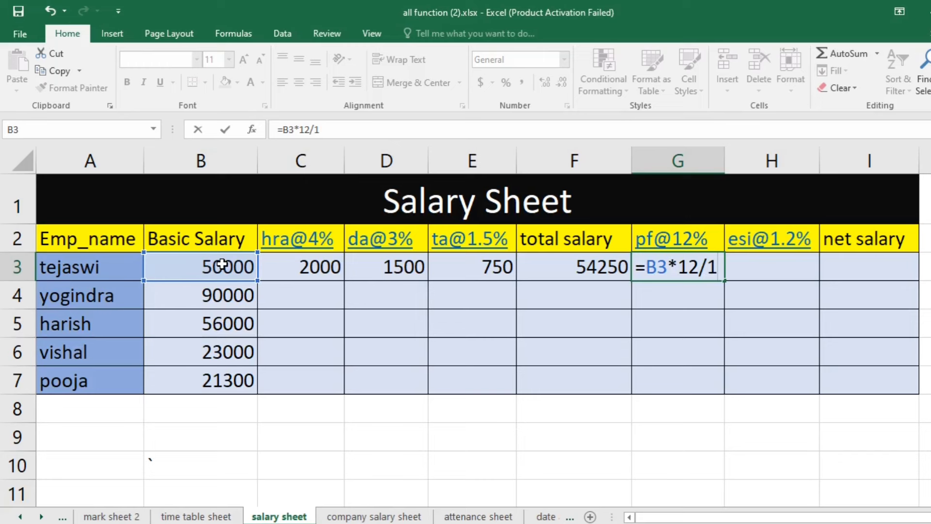
{"action": "type", "text": "00"}
{"action": "key", "text": "Return"}
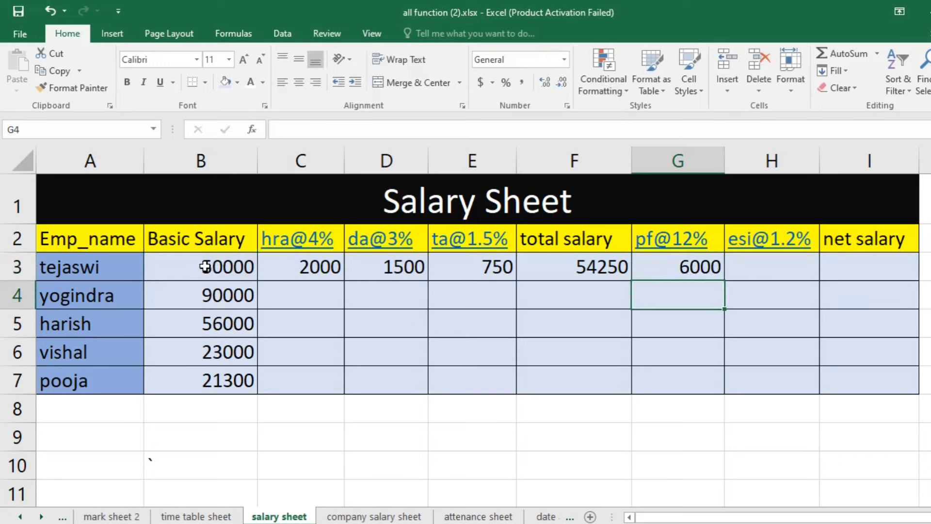
{"action": "double_click", "coordinate": [679, 265]}
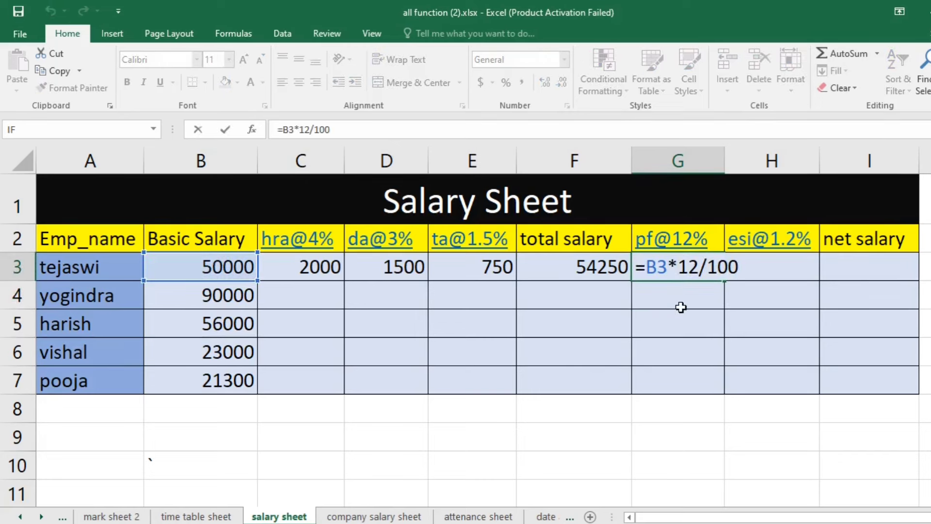
{"action": "key", "text": "Return"}
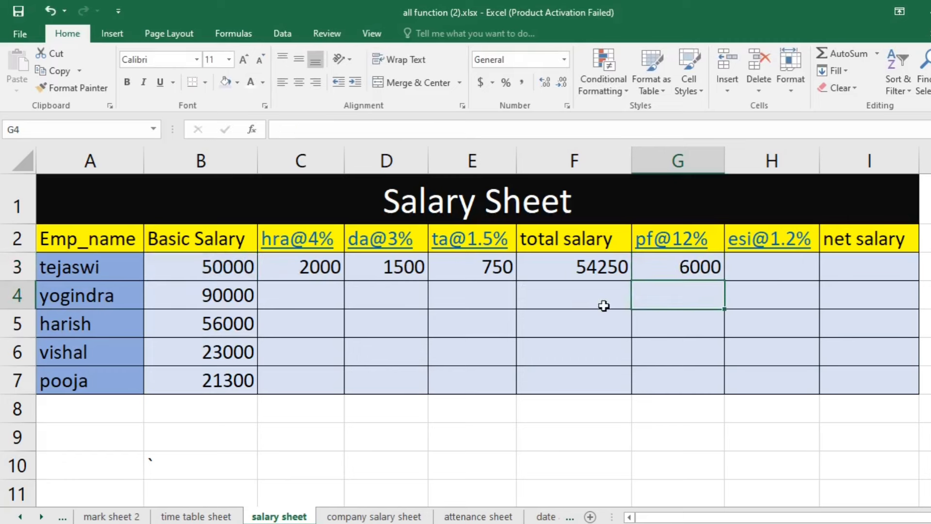
{"action": "left_click", "coordinate": [765, 272]}
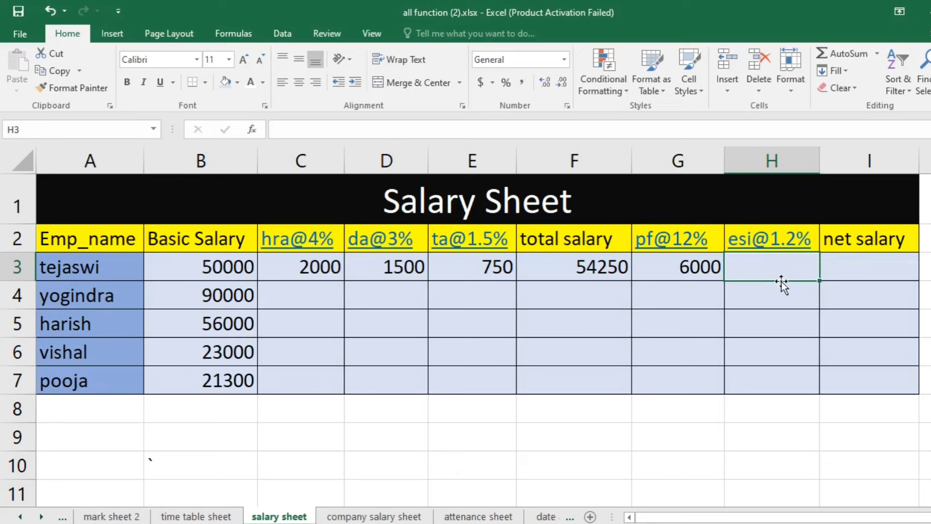
Enter =B3*1.2/100 in H3 so ESI shows 600, and review the PF and ESI cells
{"action": "type", "text": "="}
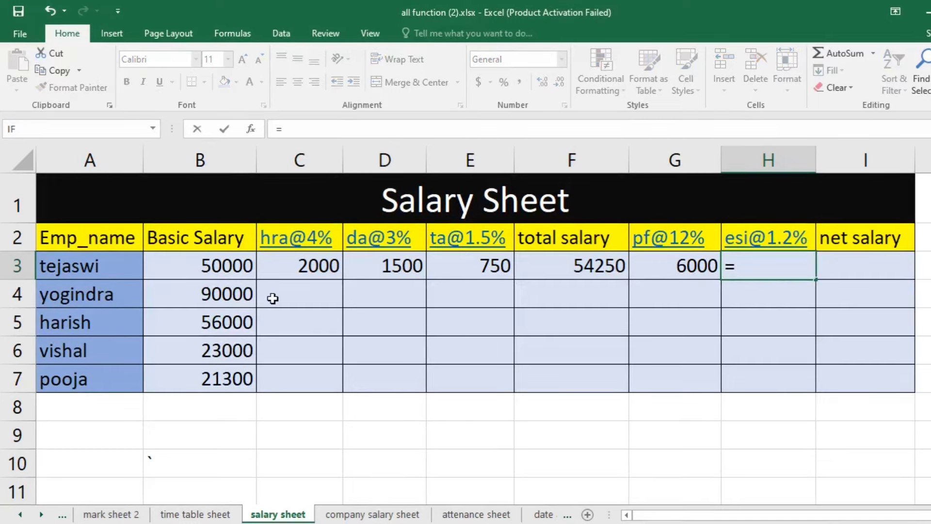
{"action": "left_click", "coordinate": [224, 269]}
{"action": "type", "text": "*"}
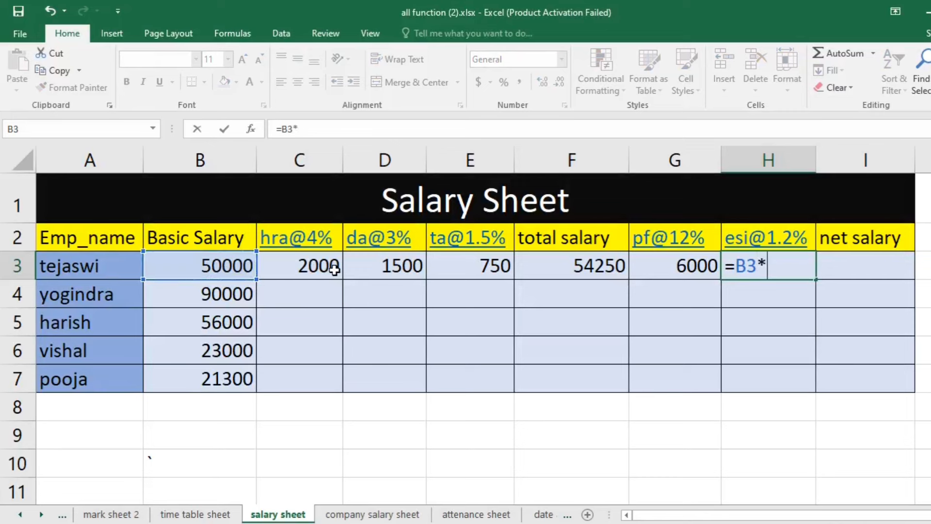
{"action": "type", "text": "1.2/100"}
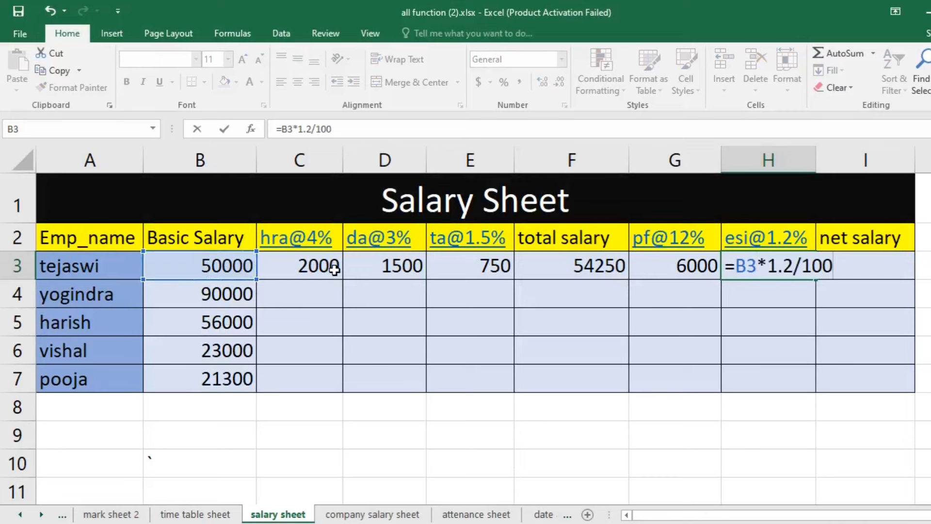
{"action": "key", "text": "Return"}
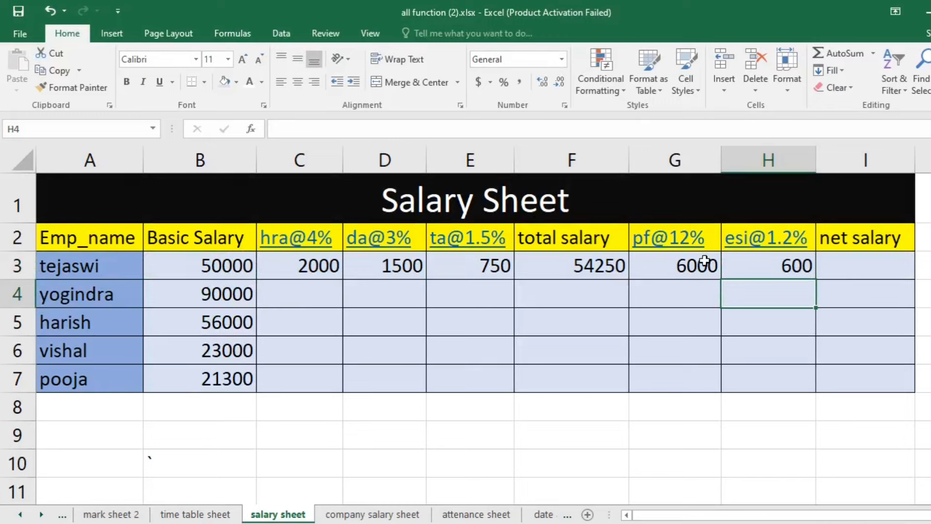
{"action": "left_click", "coordinate": [684, 268]}
{"action": "double_click", "coordinate": [758, 268]}
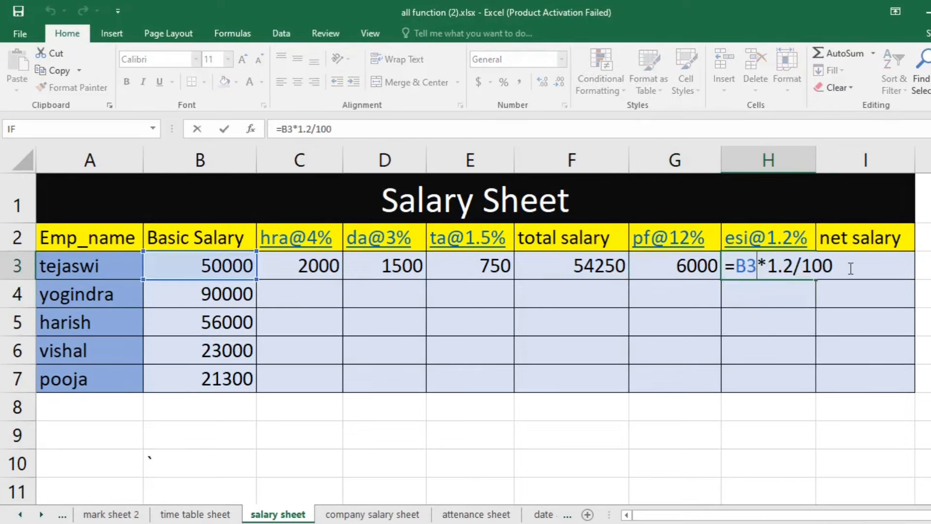
{"action": "key", "text": "Return"}
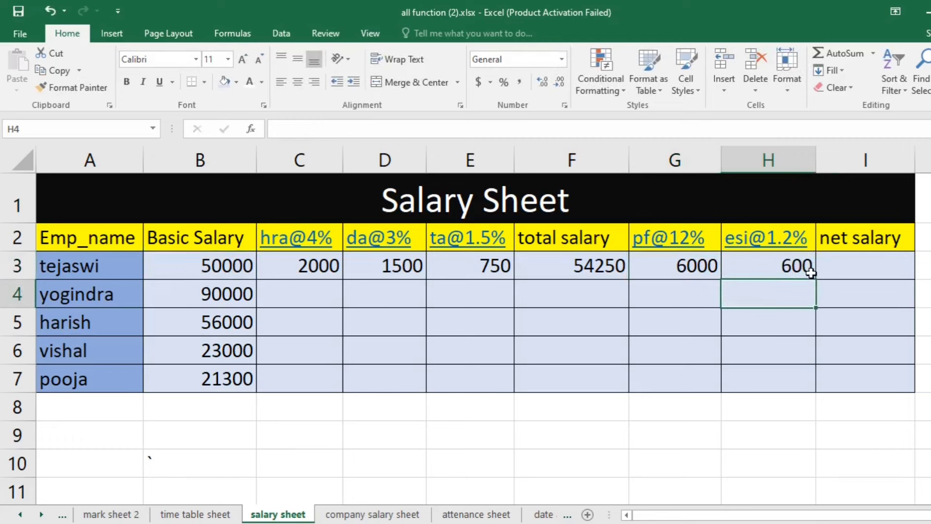
{"action": "left_click", "coordinate": [657, 272]}
{"action": "left_click", "coordinate": [759, 267]}
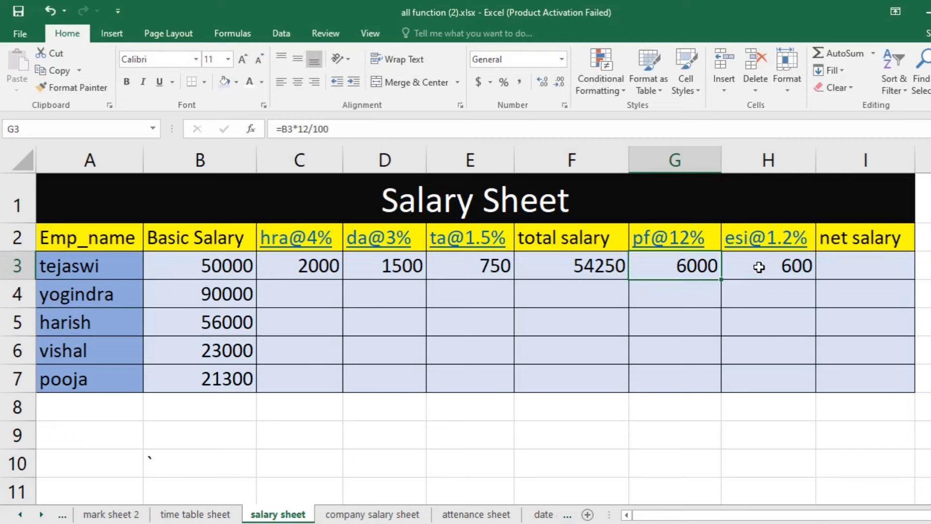
{"action": "left_click", "coordinate": [841, 263]}
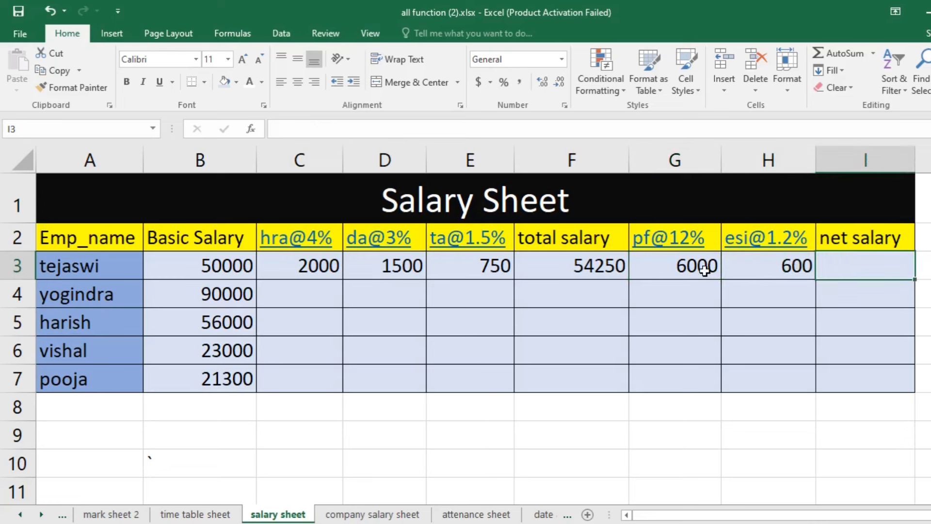
{"action": "left_click", "coordinate": [742, 266]}
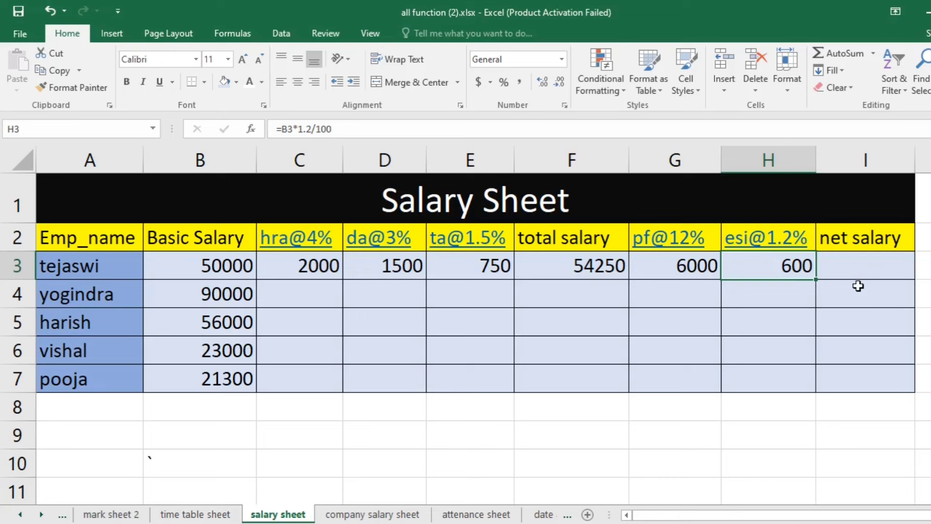
Build the net salary formula =F3-G3-H3 in I3, giving 47650
{"action": "left_click", "coordinate": [881, 271]}
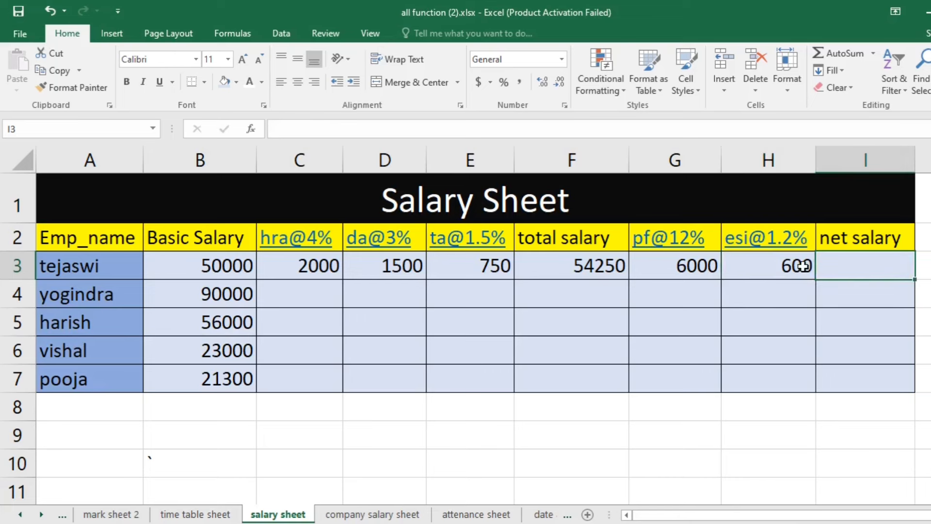
{"action": "left_click", "coordinate": [679, 274]}
{"action": "left_click", "coordinate": [740, 268]}
{"action": "left_click", "coordinate": [677, 271]}
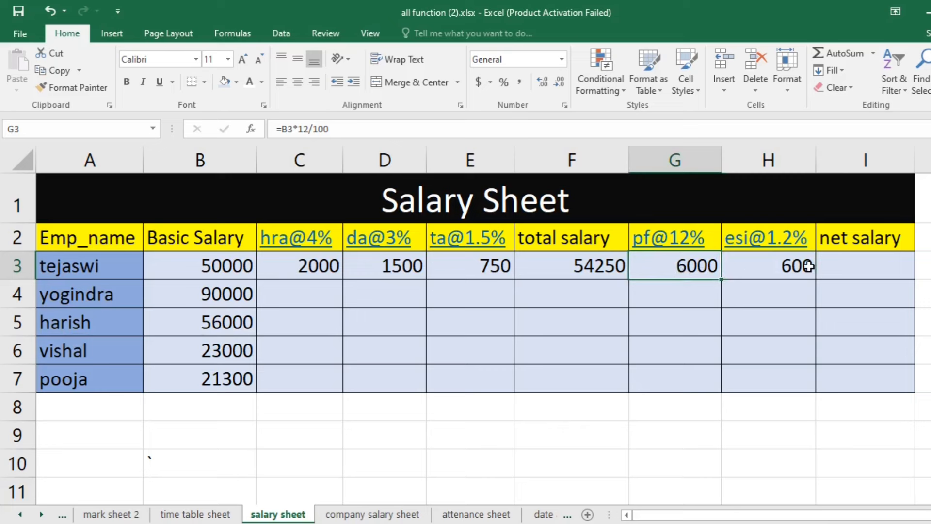
{"action": "left_click", "coordinate": [873, 270]}
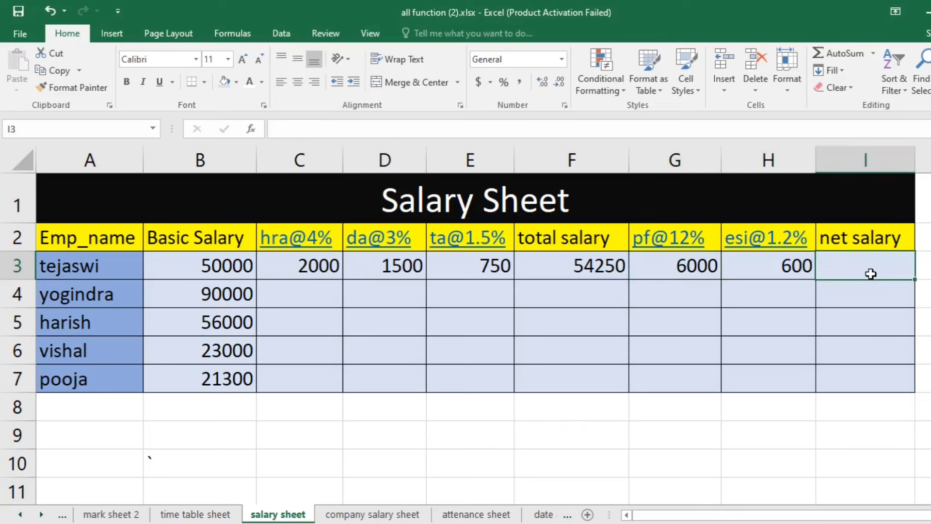
{"action": "type", "text": "="}
{"action": "left_click", "coordinate": [570, 264]}
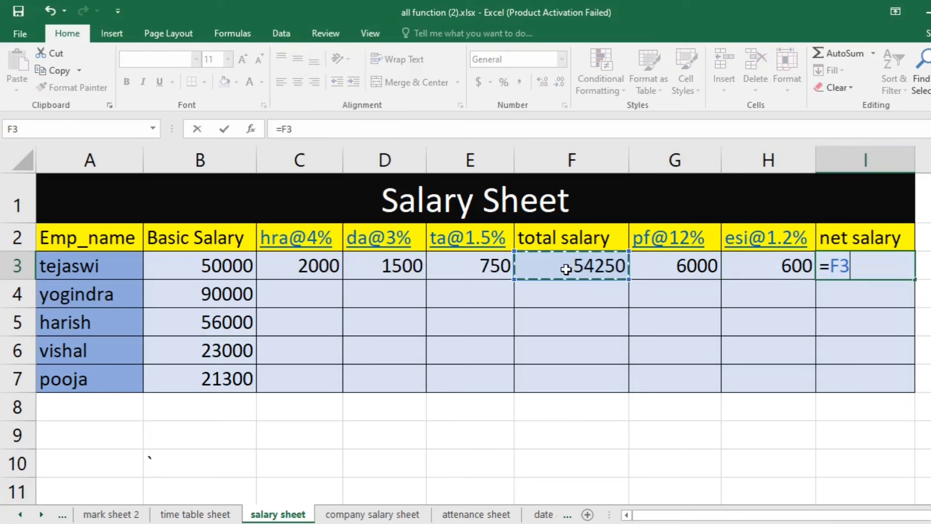
{"action": "type", "text": "-"}
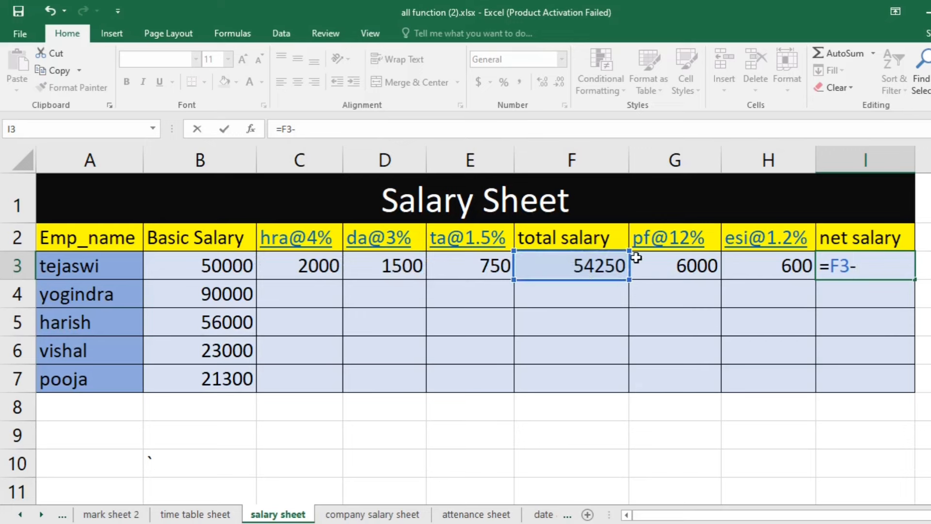
{"action": "left_click", "coordinate": [686, 264]}
{"action": "type", "text": "-"}
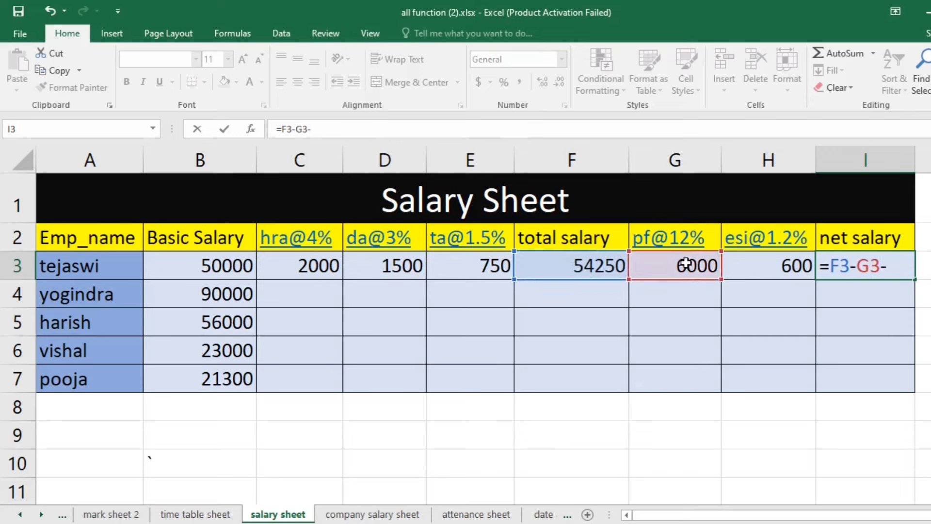
{"action": "left_click", "coordinate": [771, 266]}
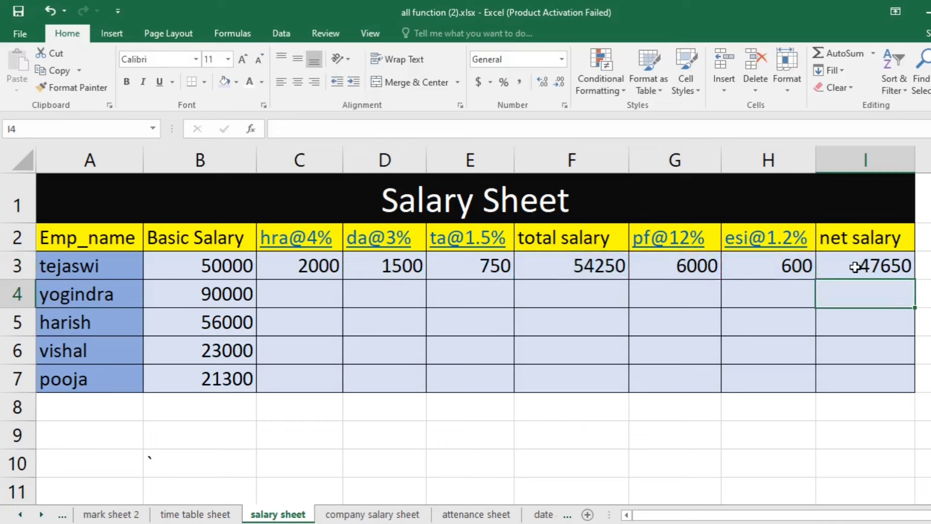
Fill the C3:I3 formulas down to row 7 and check names and basic salaries in rows 4–7
{"action": "mouse_move", "coordinate": [275, 260]}
{"action": "left_mouse_down"}
{"action": "mouse_move", "coordinate": [902, 267]}
{"action": "mouse_move", "coordinate": [916, 390]}
{"action": "left_mouse_up"}
{"action": "left_click", "coordinate": [857, 465]}
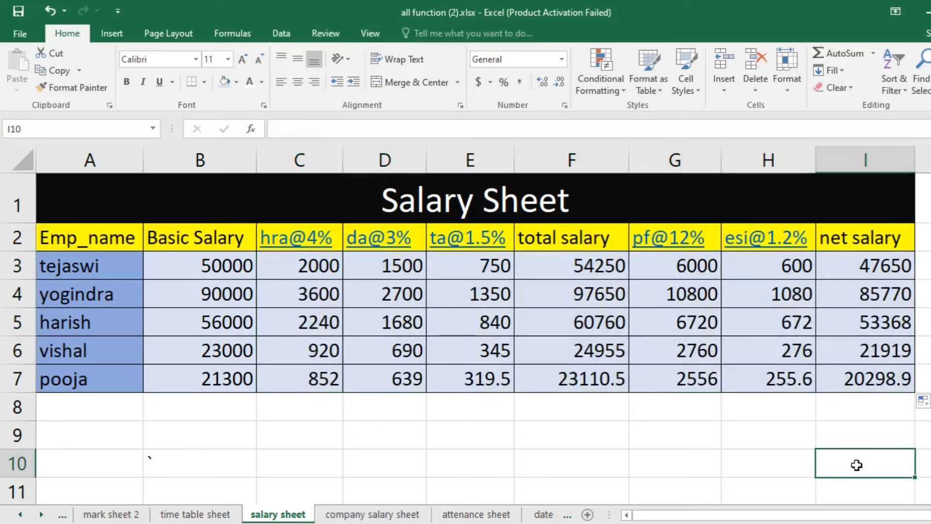
{"action": "left_click", "coordinate": [99, 294]}
{"action": "left_click", "coordinate": [94, 361]}
{"action": "left_click", "coordinate": [236, 296]}
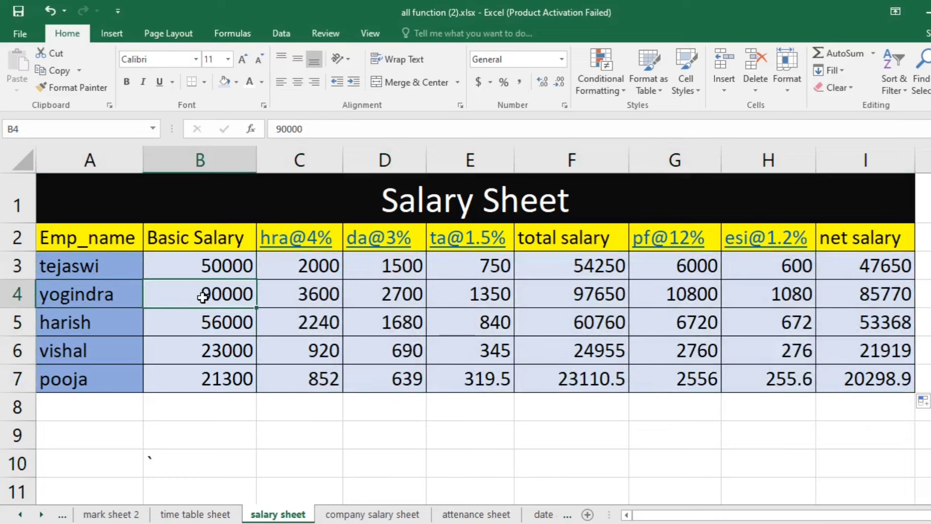
{"action": "left_click", "coordinate": [109, 326]}
{"action": "left_click", "coordinate": [201, 324]}
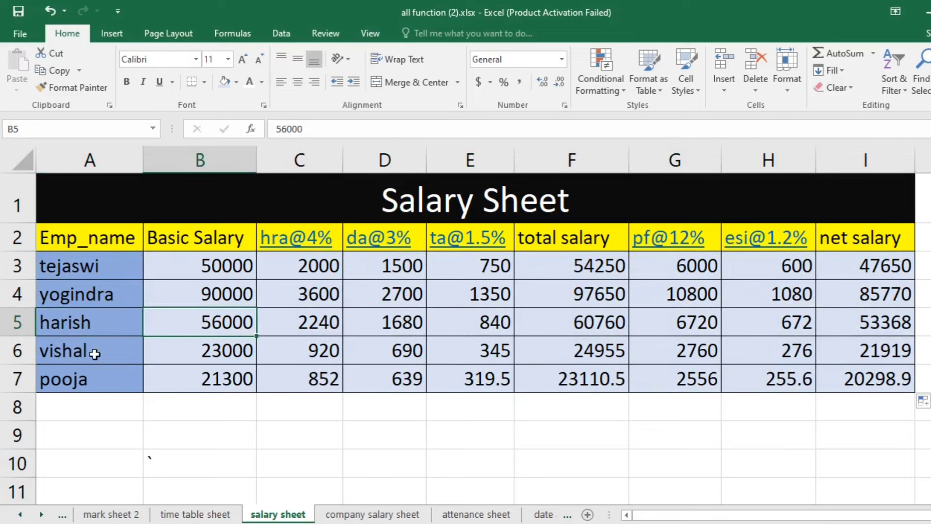
{"action": "left_click", "coordinate": [94, 354]}
{"action": "left_click", "coordinate": [210, 351]}
{"action": "left_click", "coordinate": [118, 382]}
{"action": "left_click", "coordinate": [192, 375]}
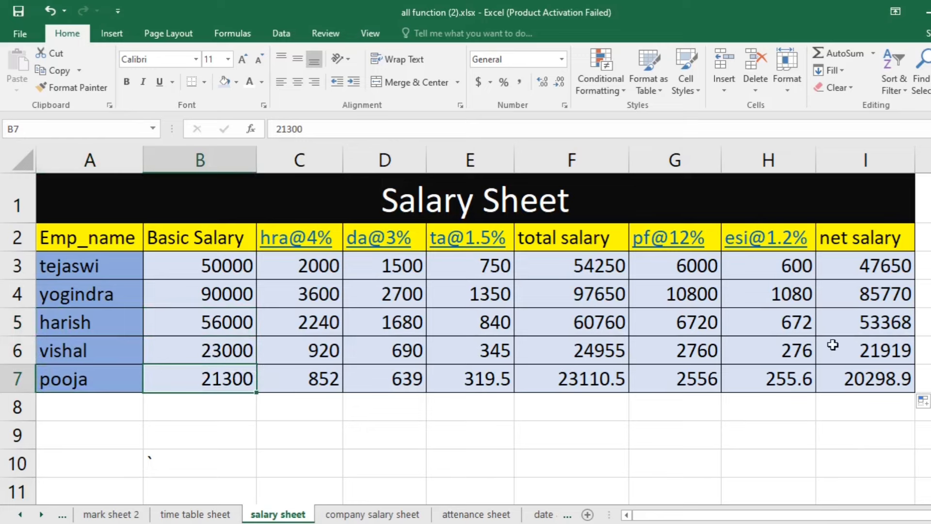
Verify the copied net salaries in I4–I7: 85770, 53368, 21919 and 20298.9
{"action": "left_click", "coordinate": [854, 293]}
{"action": "left_click", "coordinate": [859, 267]}
{"action": "left_click", "coordinate": [861, 322]}
{"action": "left_click", "coordinate": [861, 353]}
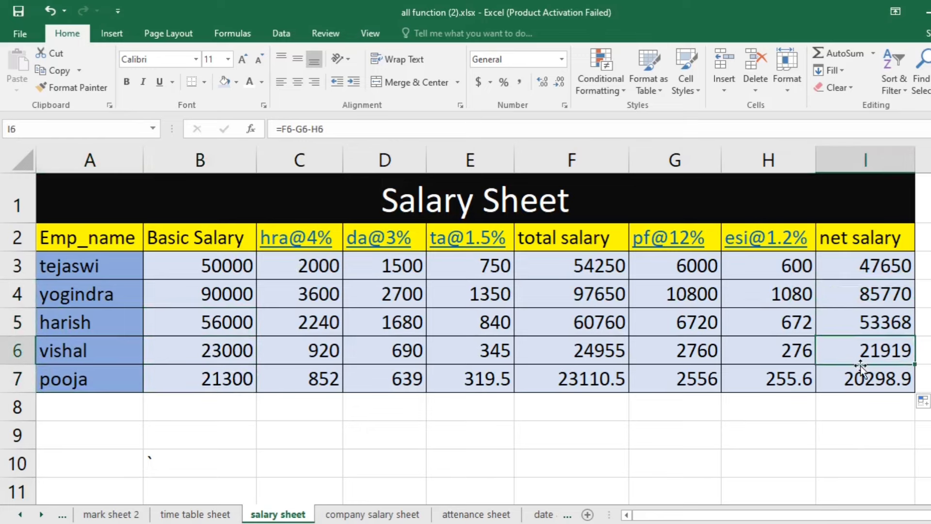
{"action": "left_click", "coordinate": [861, 381]}
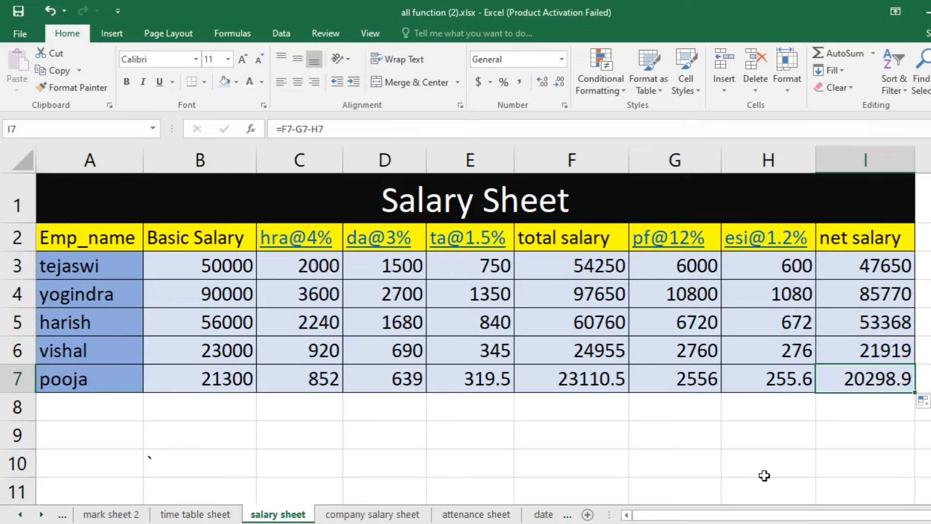
{"action": "left_click", "coordinate": [783, 330]}
{"action": "left_click", "coordinate": [863, 294]}
{"action": "left_click", "coordinate": [870, 350]}
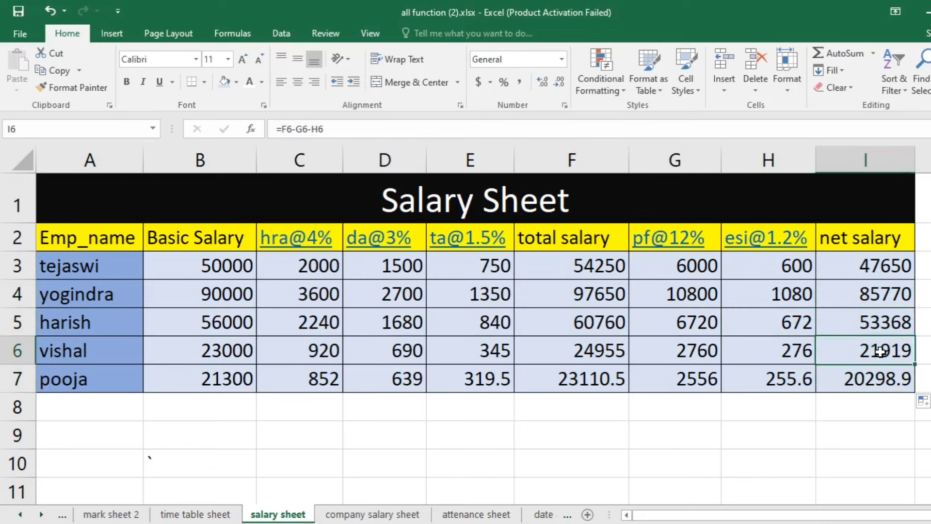